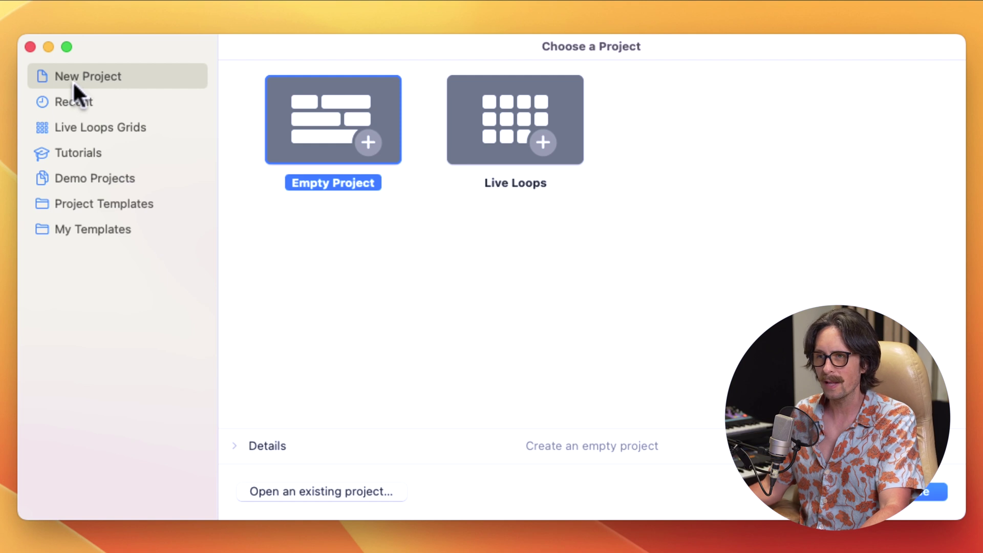
left_click(75, 100)
left_click(84, 126)
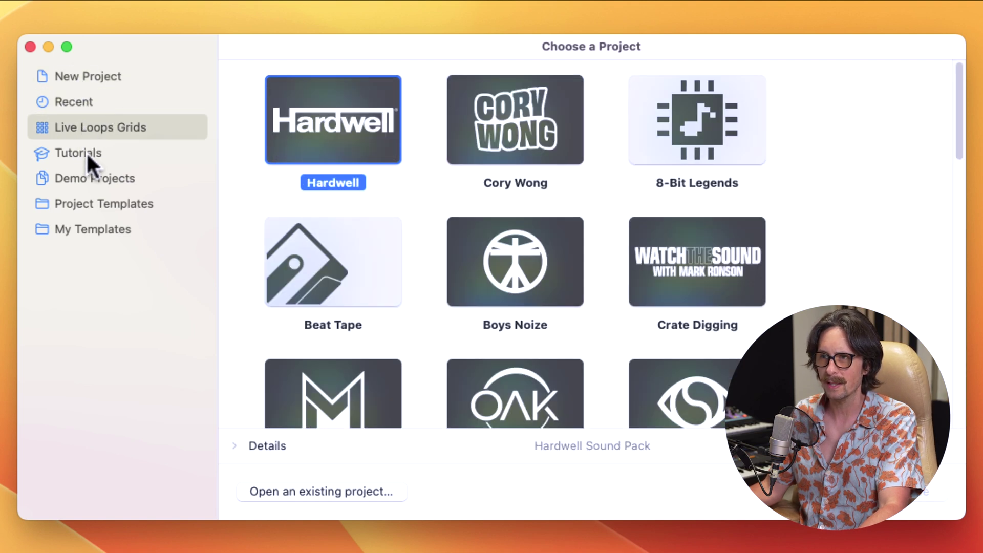
left_click(88, 155)
left_click(111, 180)
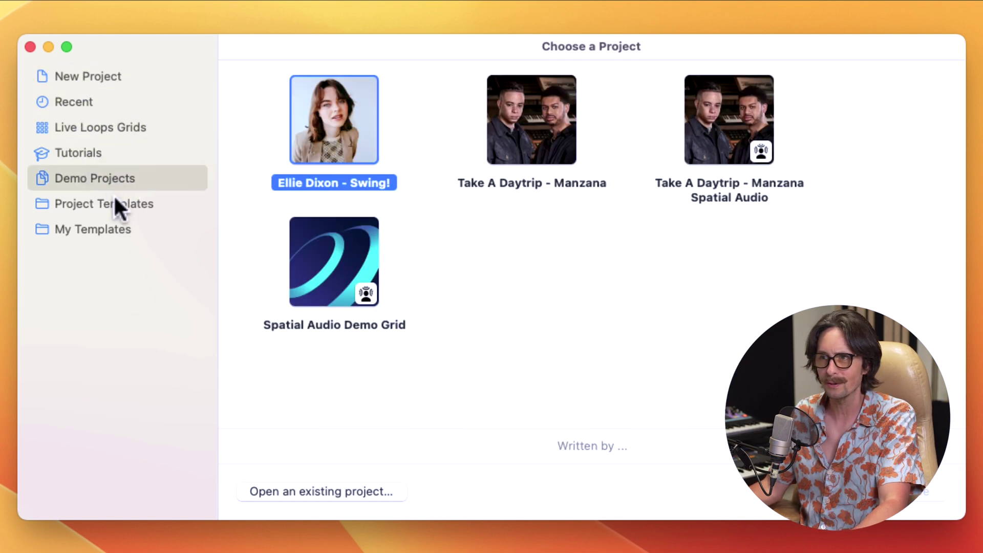
left_click(118, 204)
left_click(123, 234)
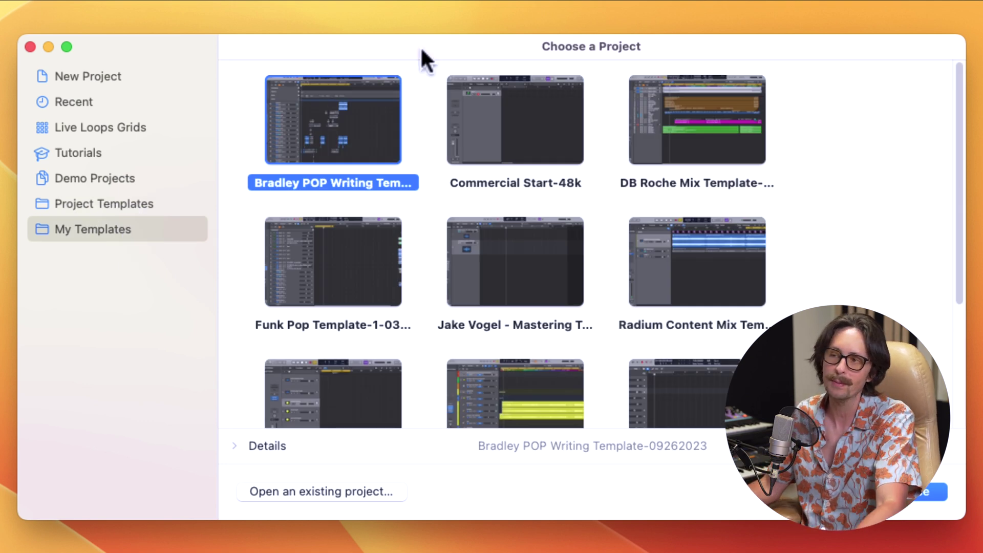
left_click(102, 77)
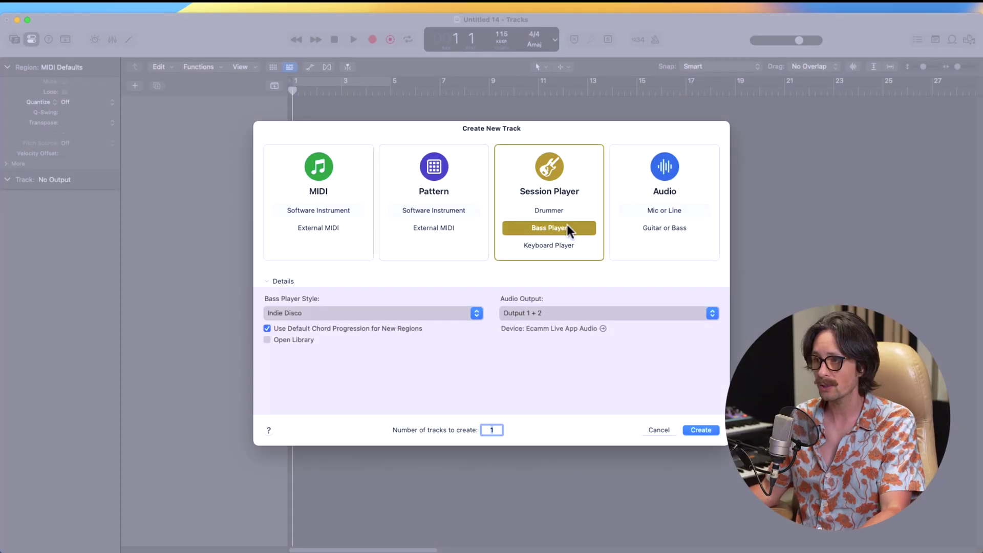
Set the Bass Player style to Modern Motown and create the Vintage Soul bass track.
left_click(354, 313)
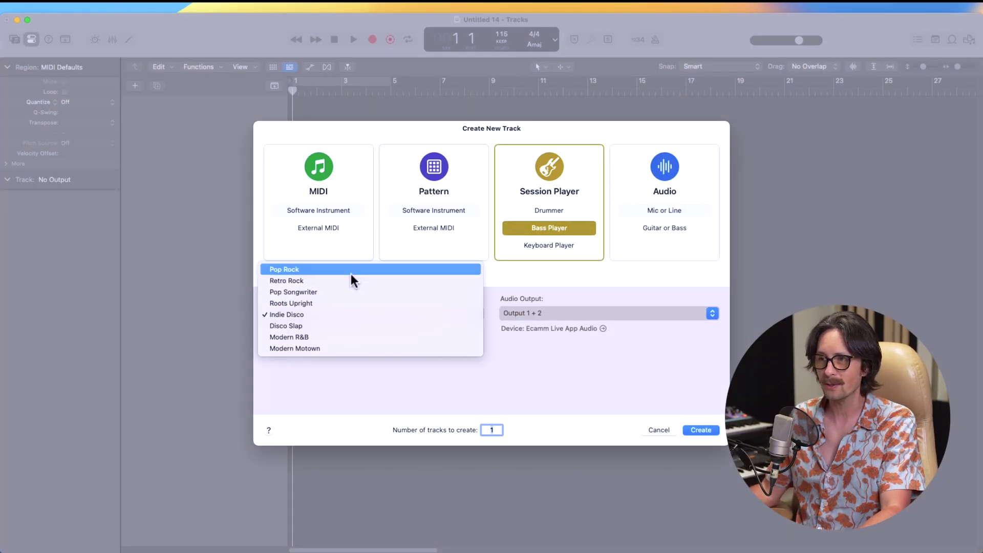
left_click(369, 348)
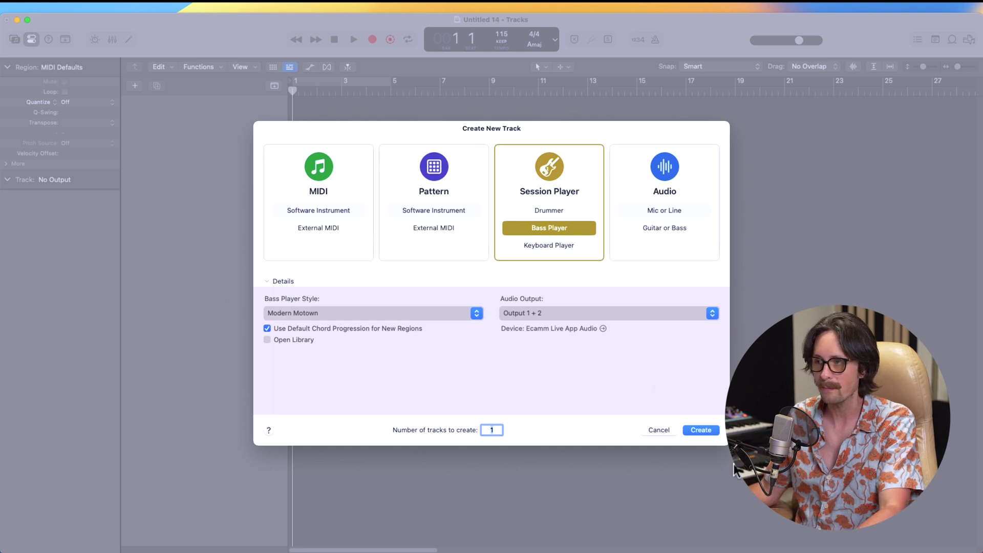
key("Return")
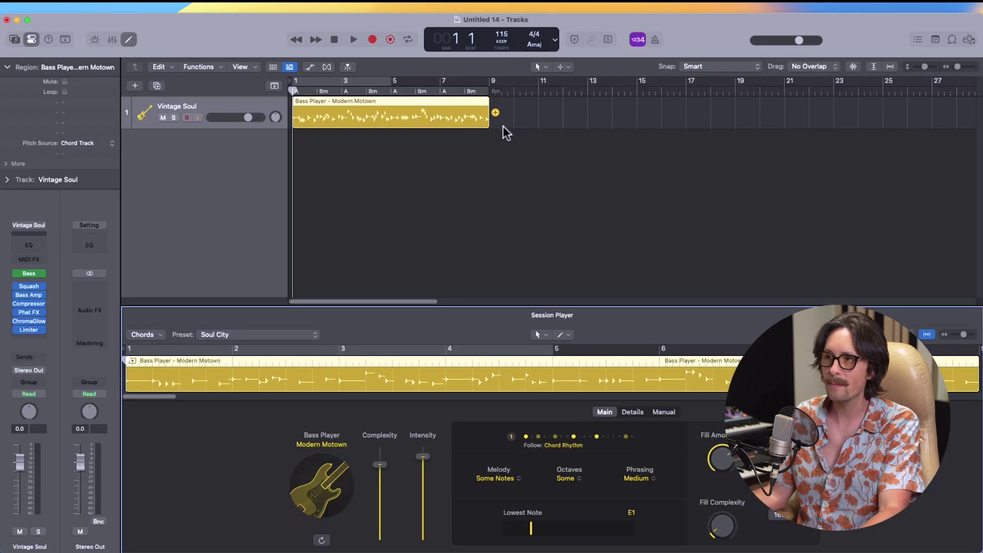
Zoom the Tracks area to fit the 8-bar Modern Motown bass region.
left_click(299, 123)
key("z")
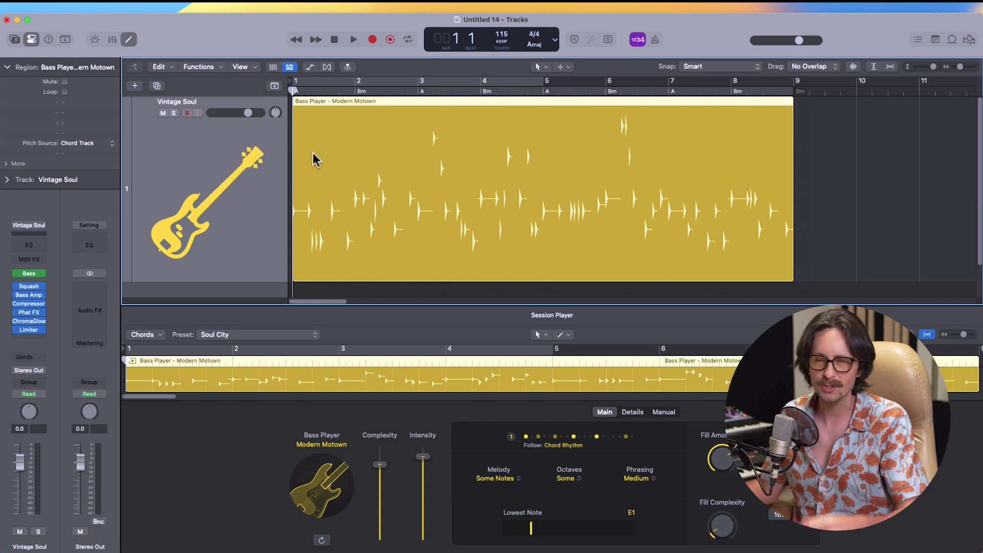
left_click(336, 389)
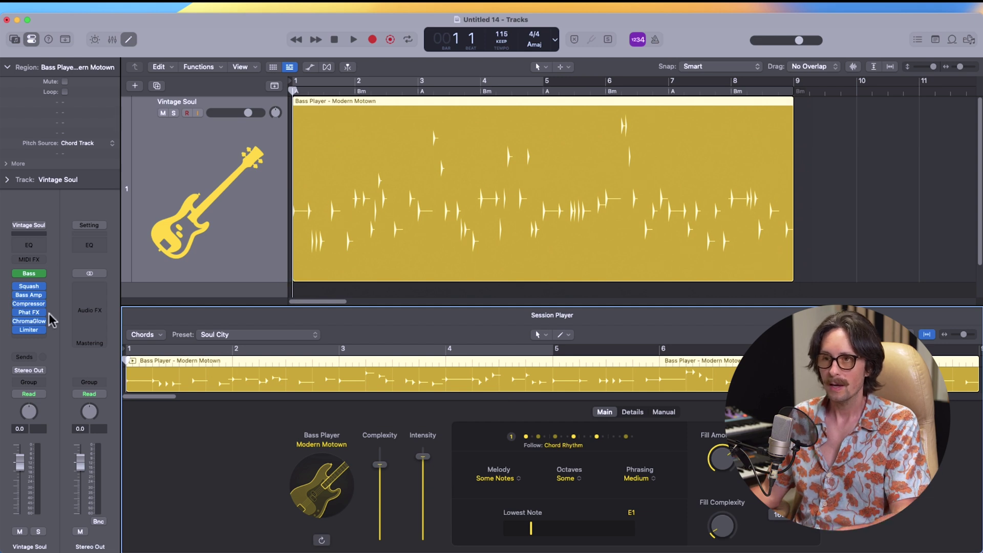
Open the Studio Bass window, try the Sixties model, then return to Classic.
left_click(28, 273)
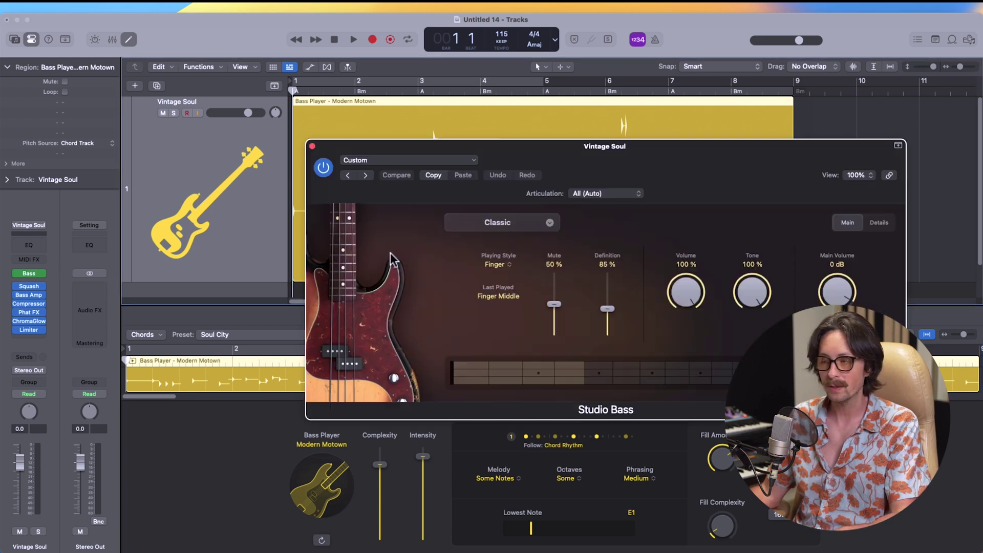
left_click_drag(618, 147, 480, 81)
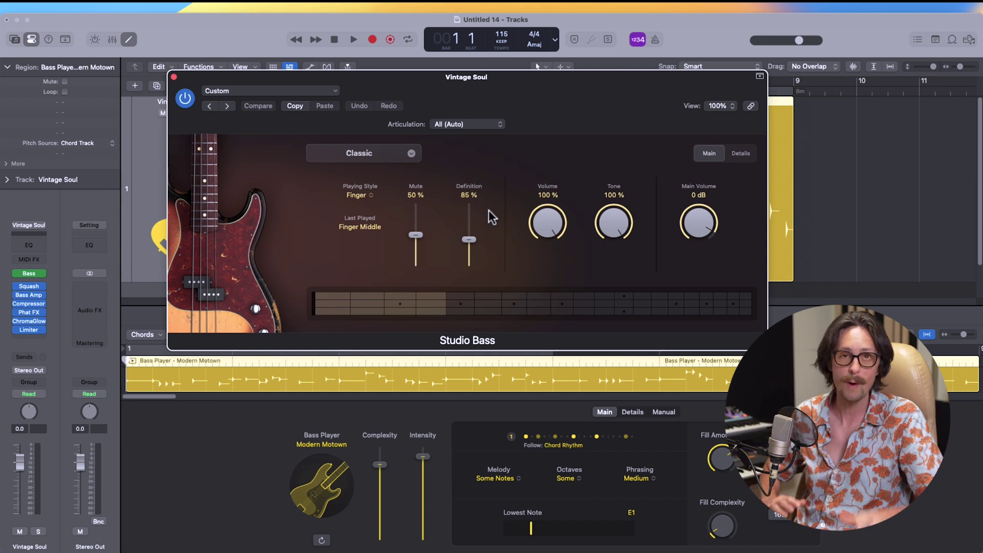
left_click(411, 154)
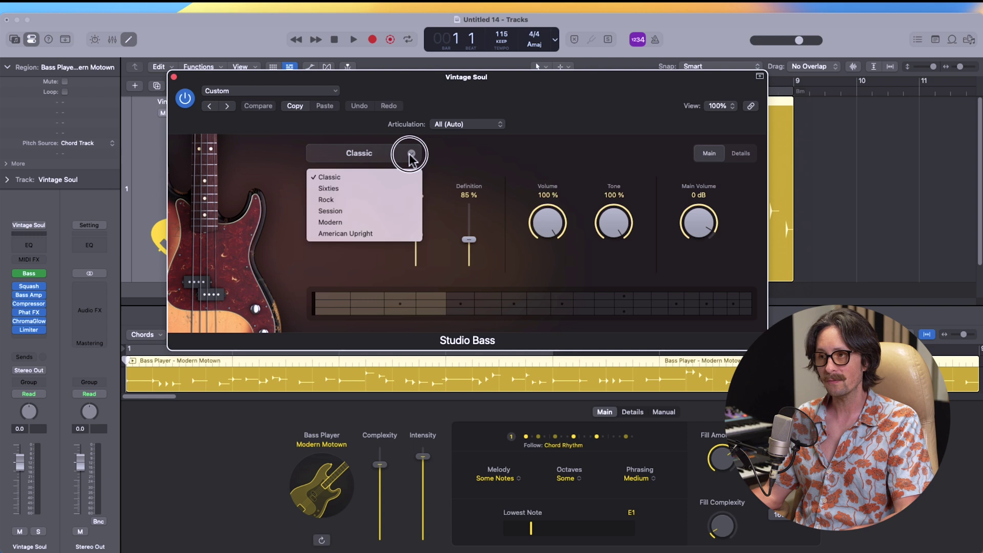
left_click(334, 189)
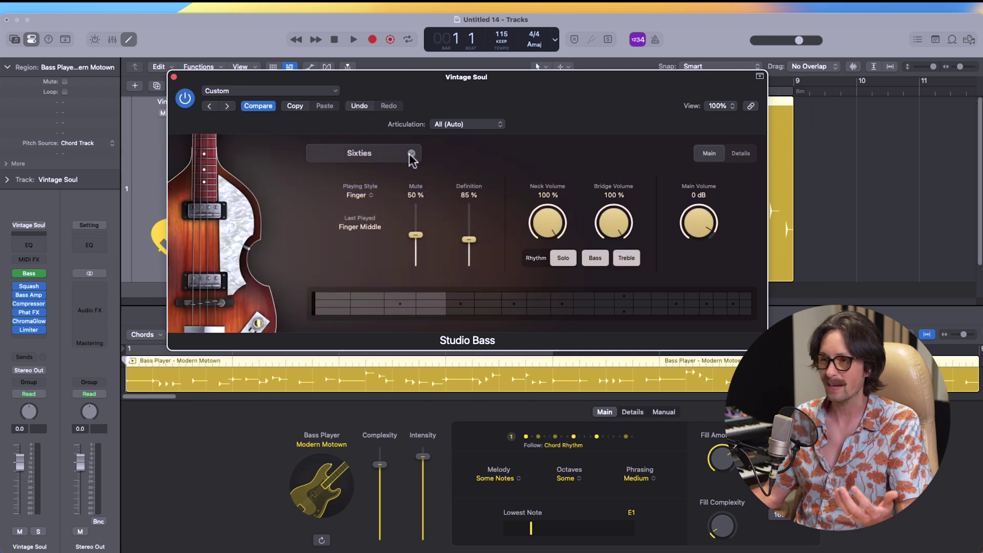
left_click(410, 154)
left_click(352, 177)
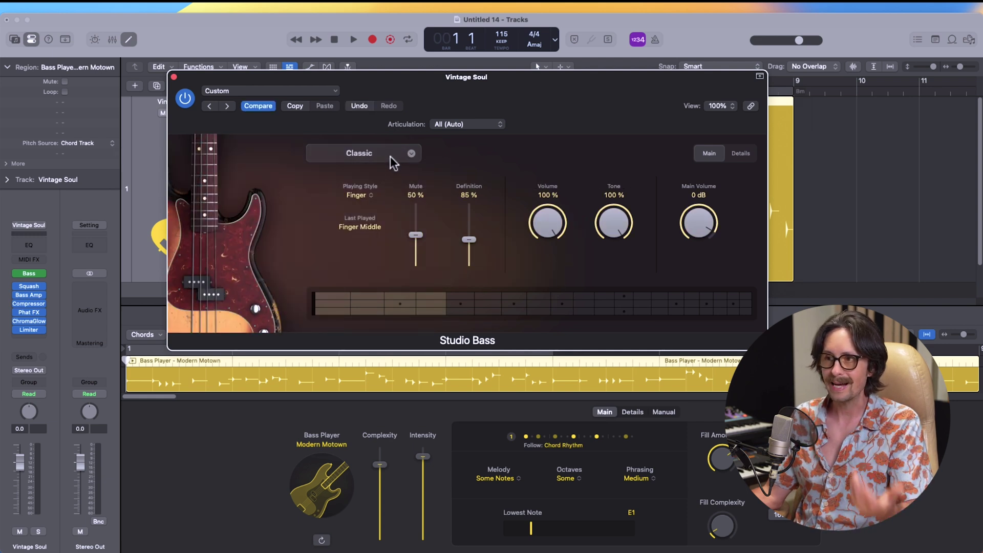
Audition the Rock, Session, Modern and American Upright bass models, ending back on Classic.
left_click(411, 154)
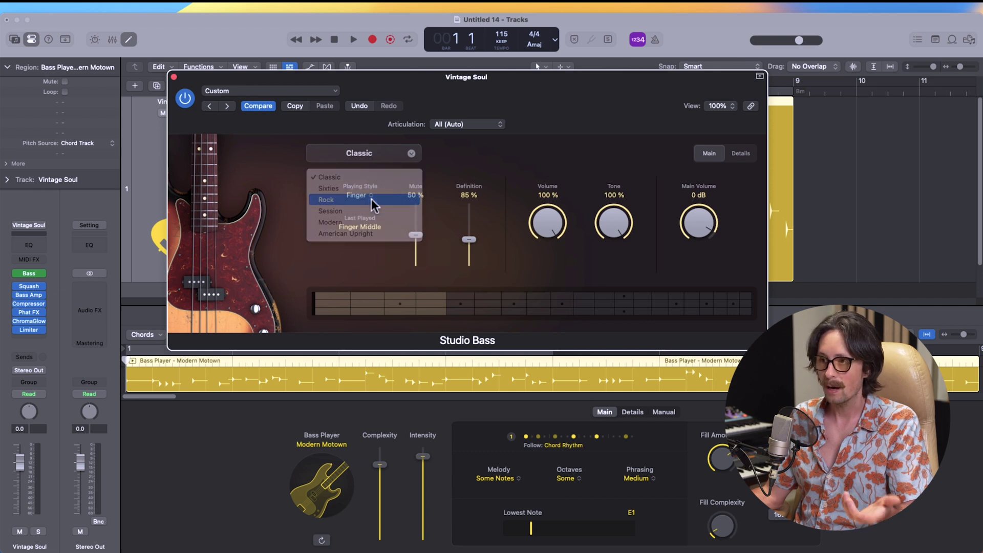
left_click(371, 199)
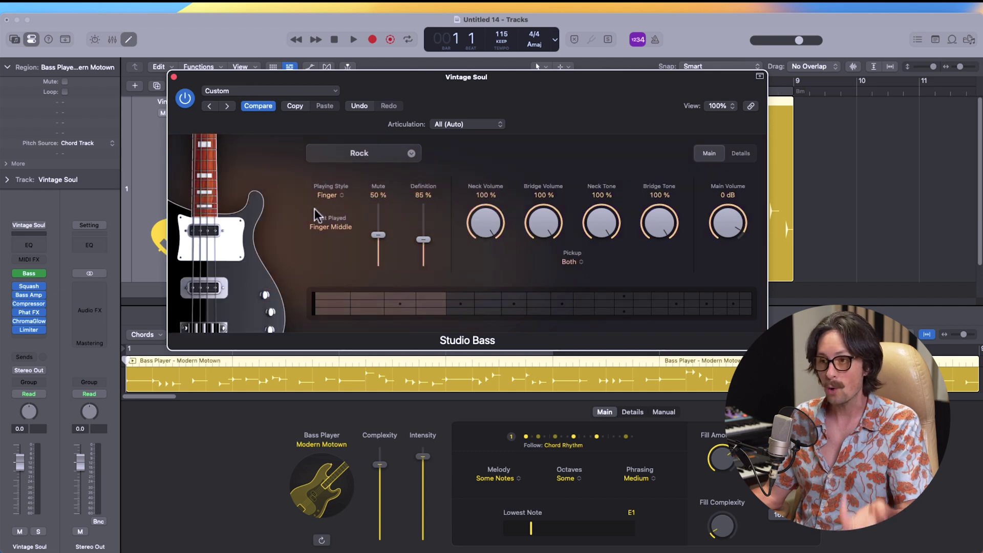
left_click(413, 153)
left_click(377, 211)
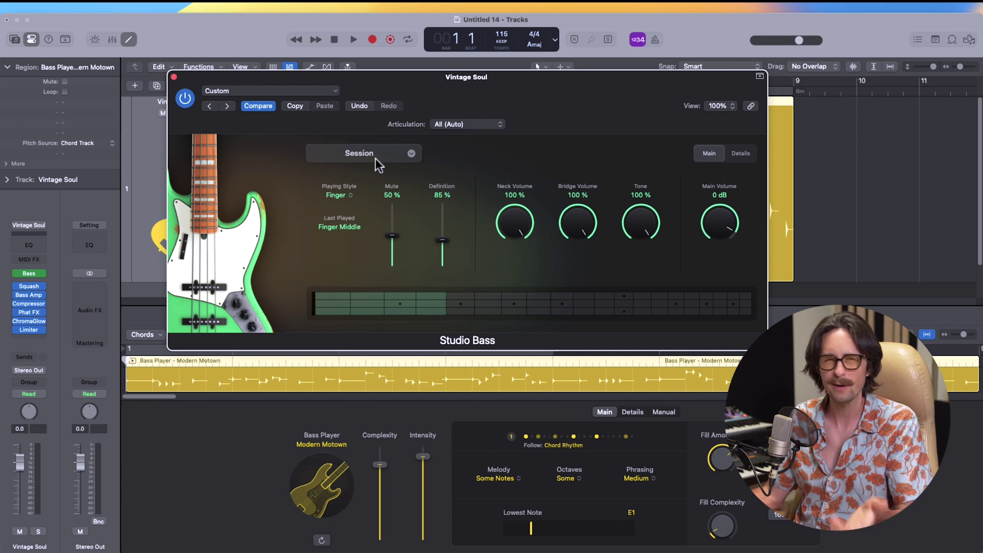
left_click(413, 153)
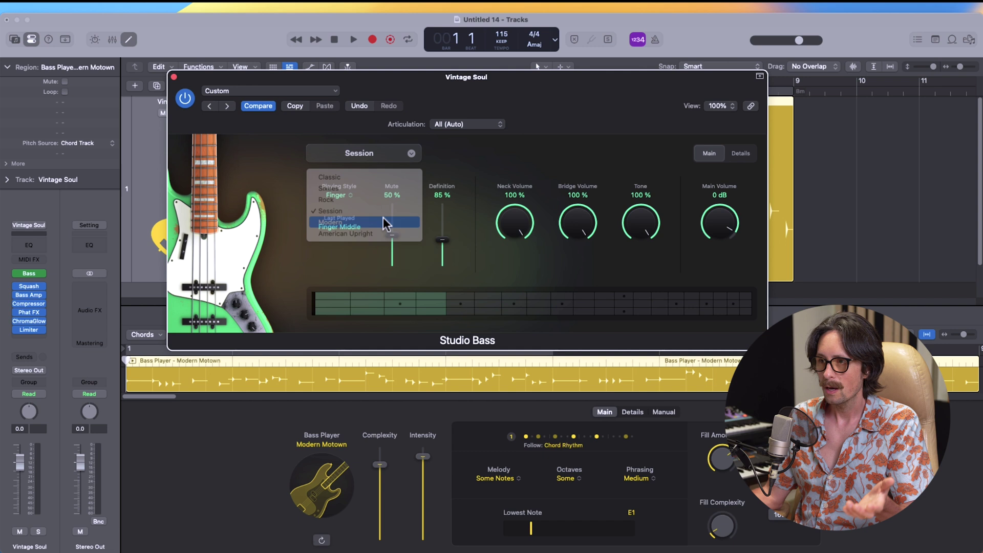
left_click(383, 218)
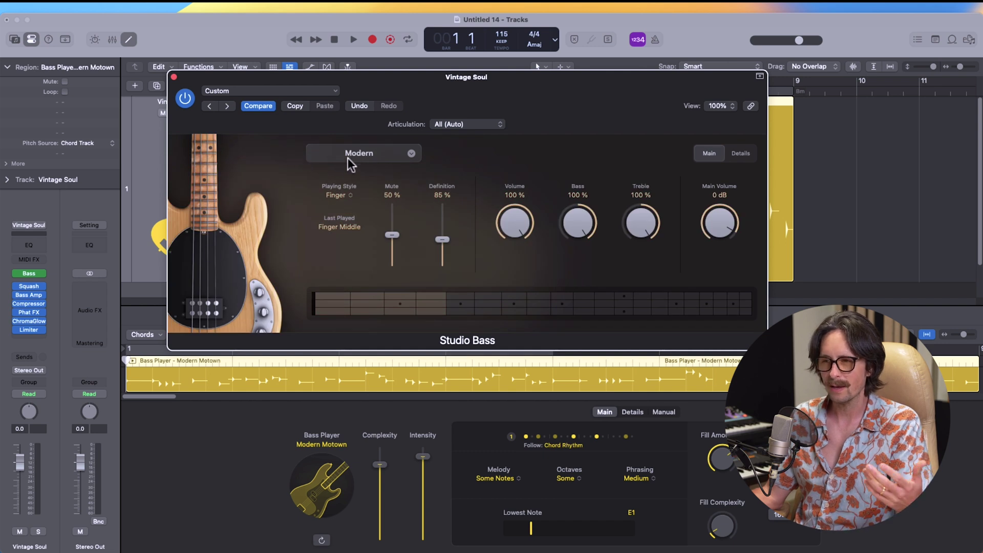
left_click(412, 154)
left_click(367, 232)
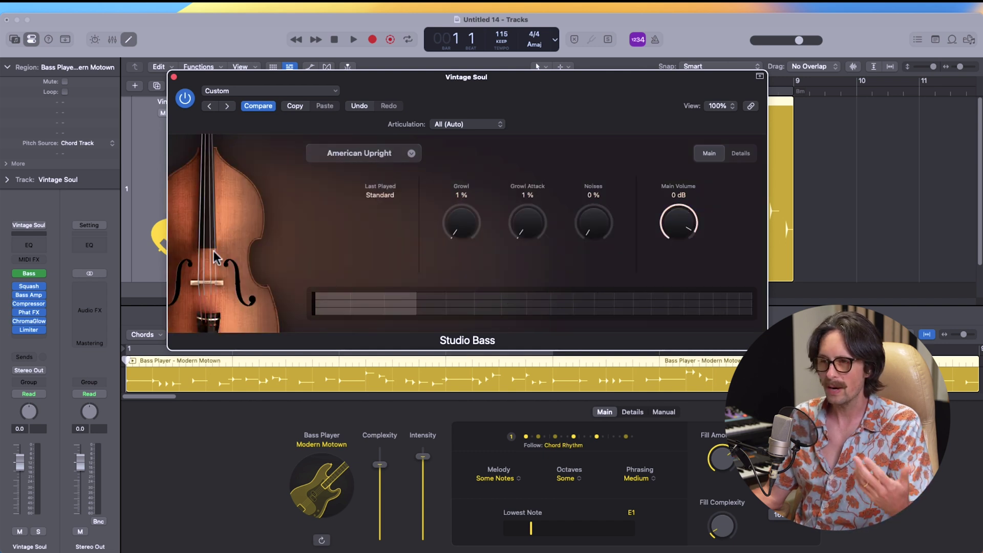
left_click(412, 153)
left_click(364, 220)
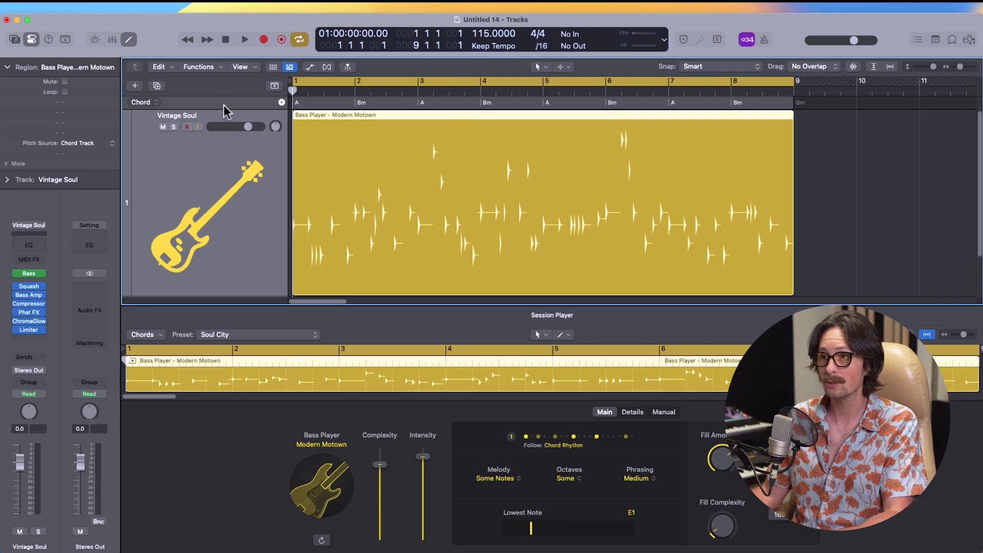
Enlarge the Chord track lane and open the editor for the bar-1 A chord.
left_click_drag(224, 108, 222, 156)
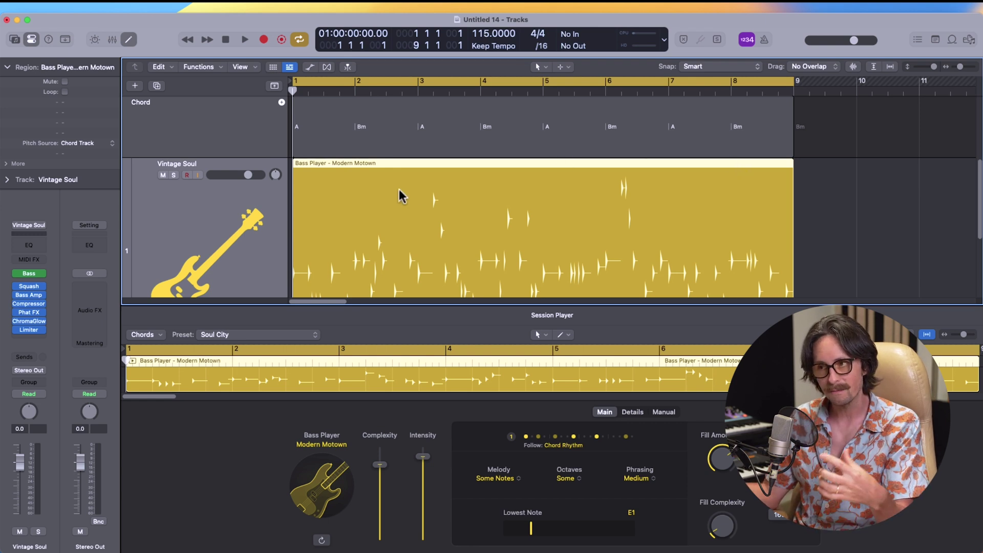
left_click(330, 122)
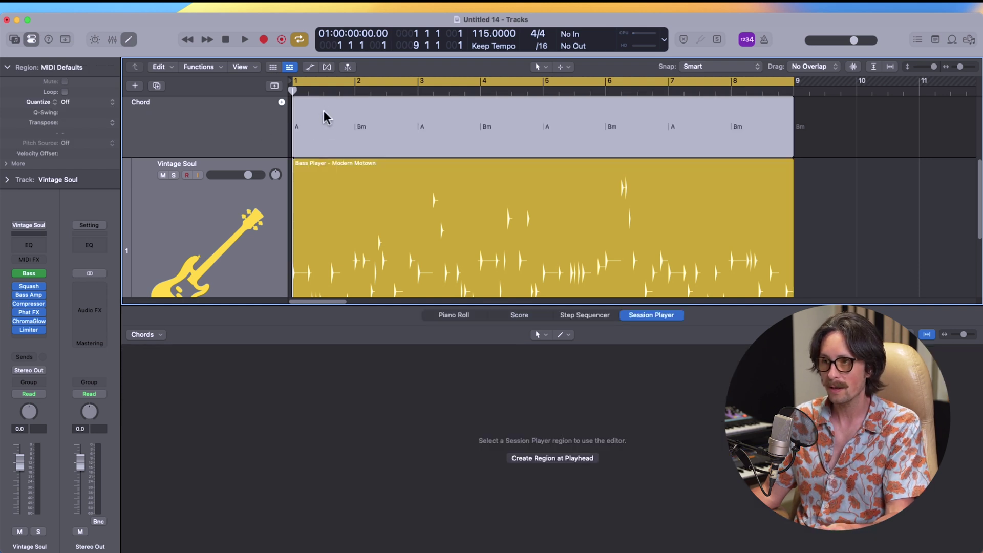
right_click(325, 109)
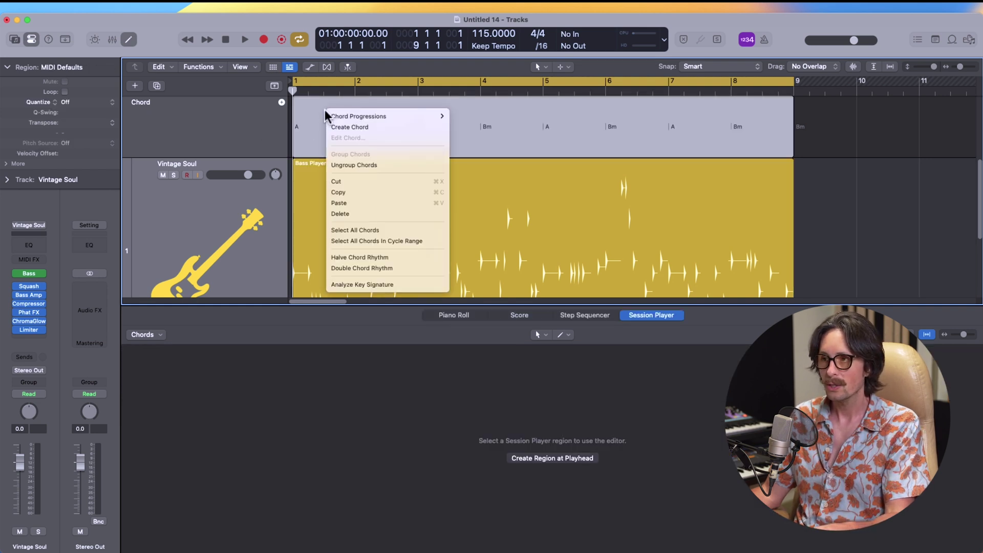
mouse_move(351, 117)
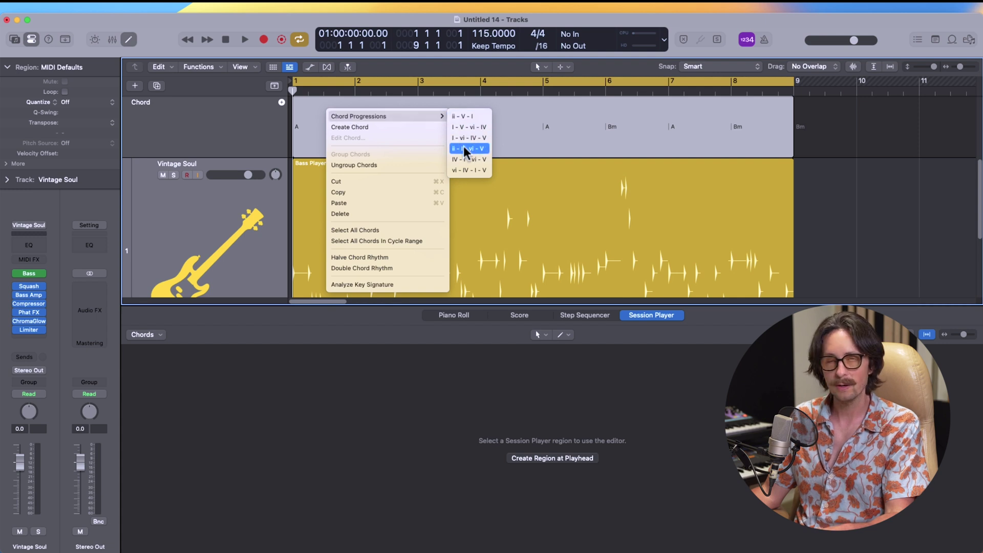
left_click(304, 134)
double_click(303, 135)
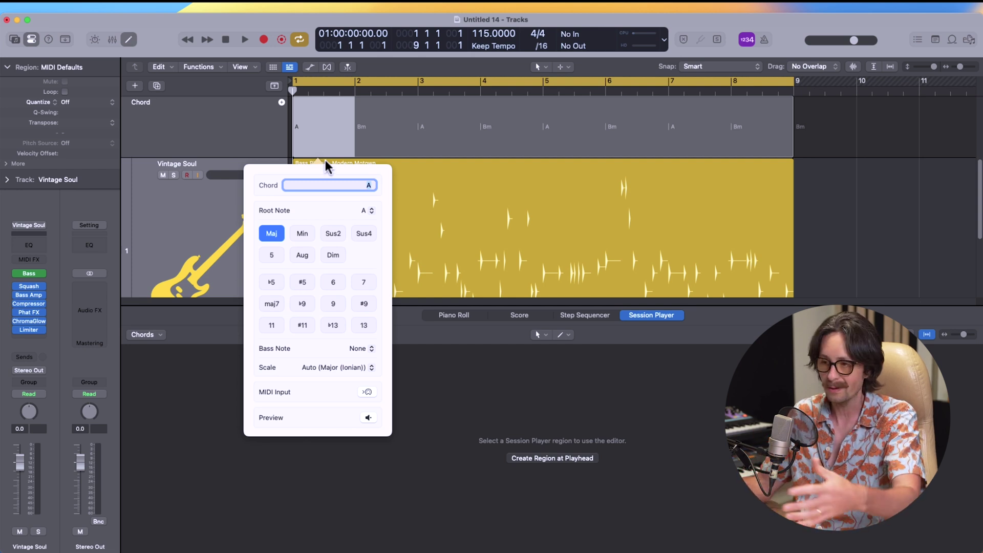
Check the Bm chords at bars 6, 8 and 2, then change a chord's bass note.
left_click(640, 135)
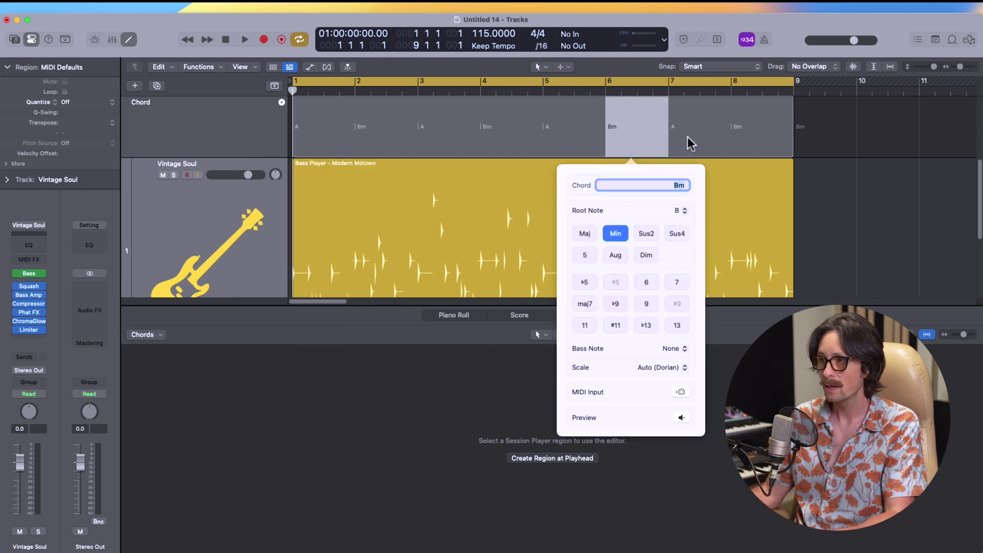
left_click(751, 136)
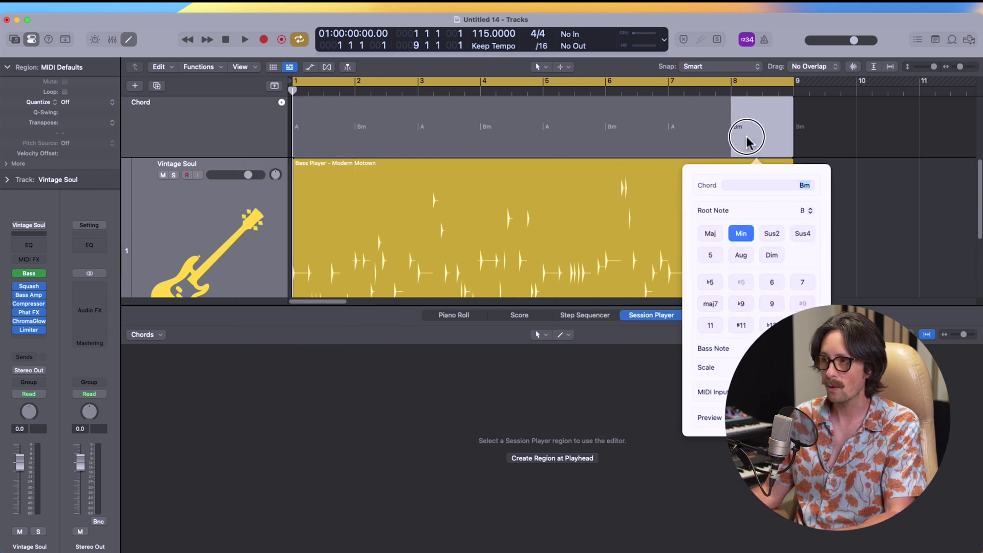
left_click(328, 129)
left_click(389, 134)
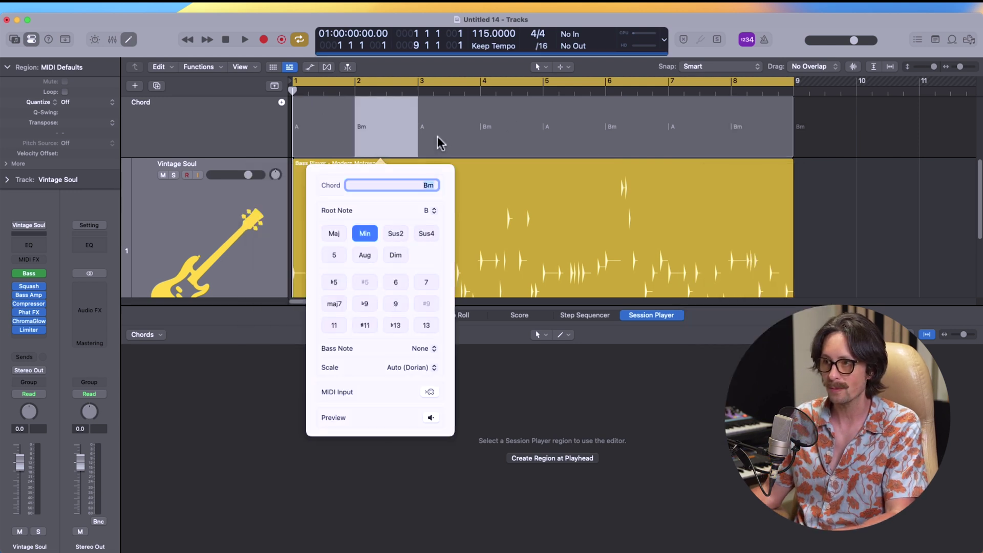
left_click(419, 349)
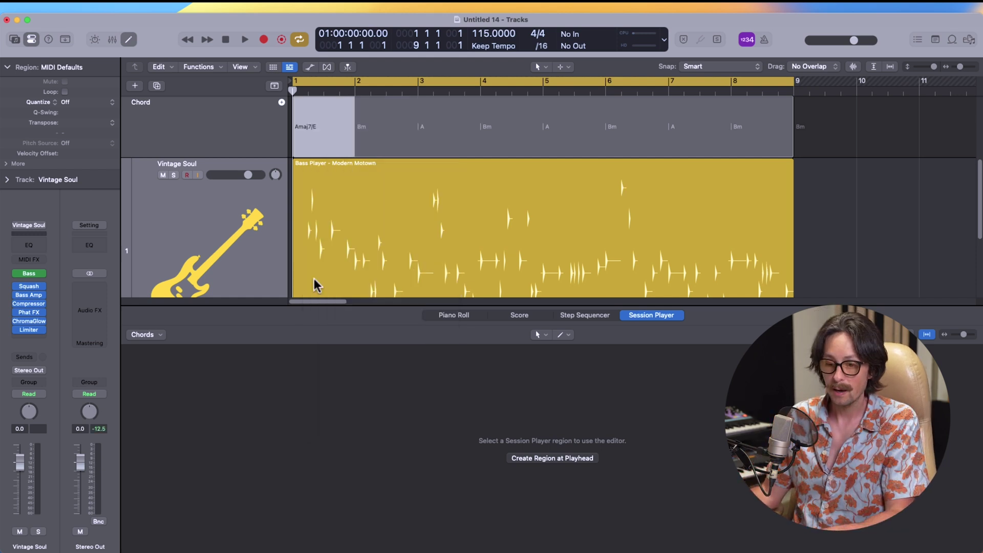
Apply the IV–I–vi–V progression to the chord track, giving D, A, F#m, E twice.
left_click(329, 260)
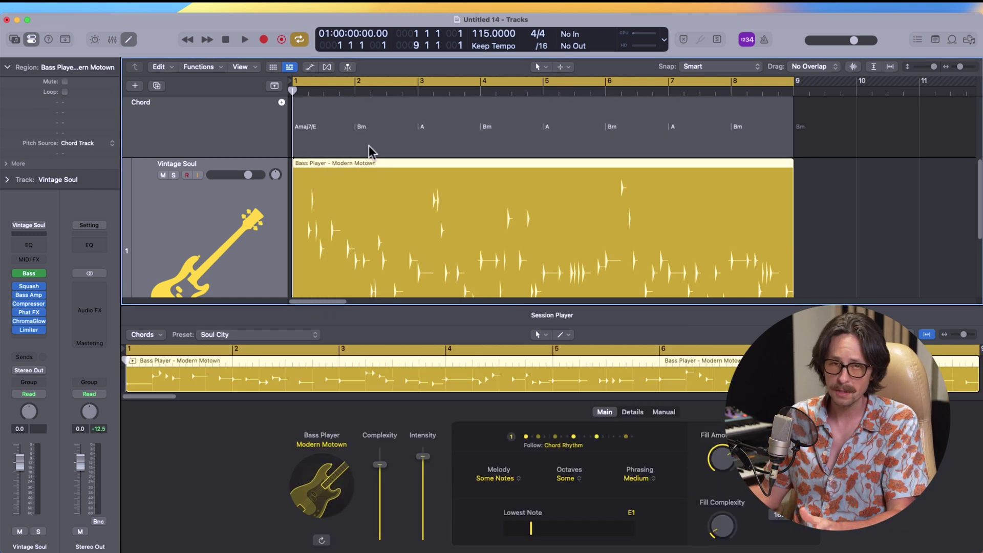
left_click(380, 131)
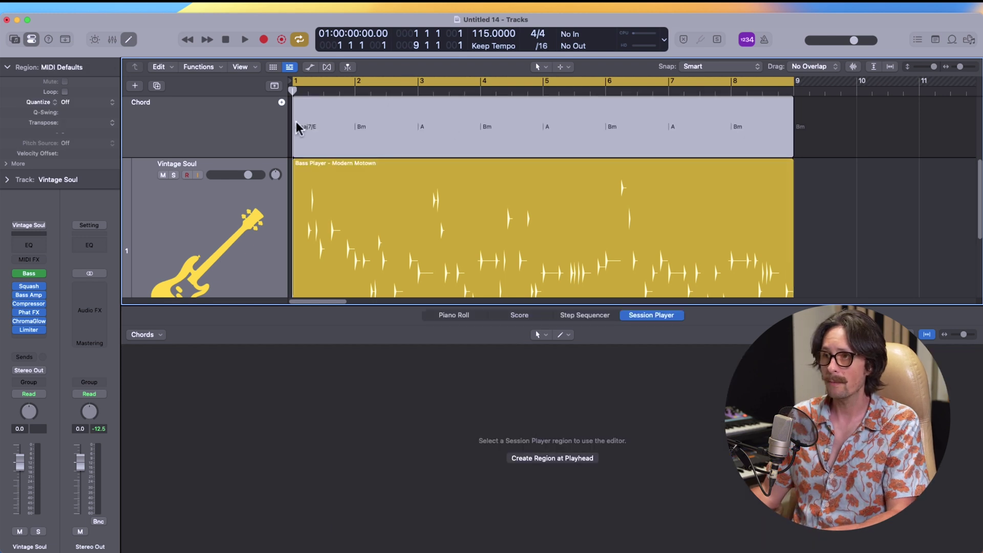
right_click(317, 116)
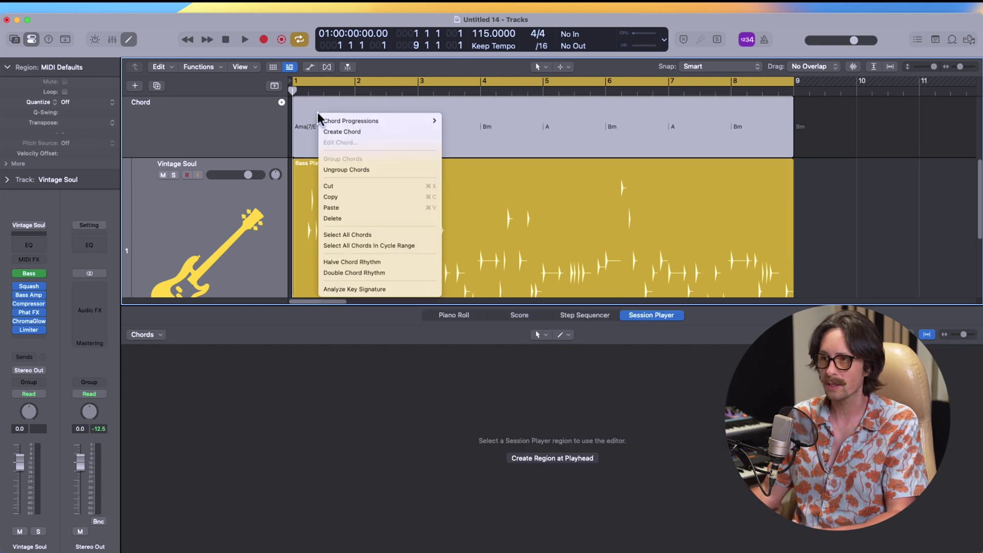
mouse_move(362, 122)
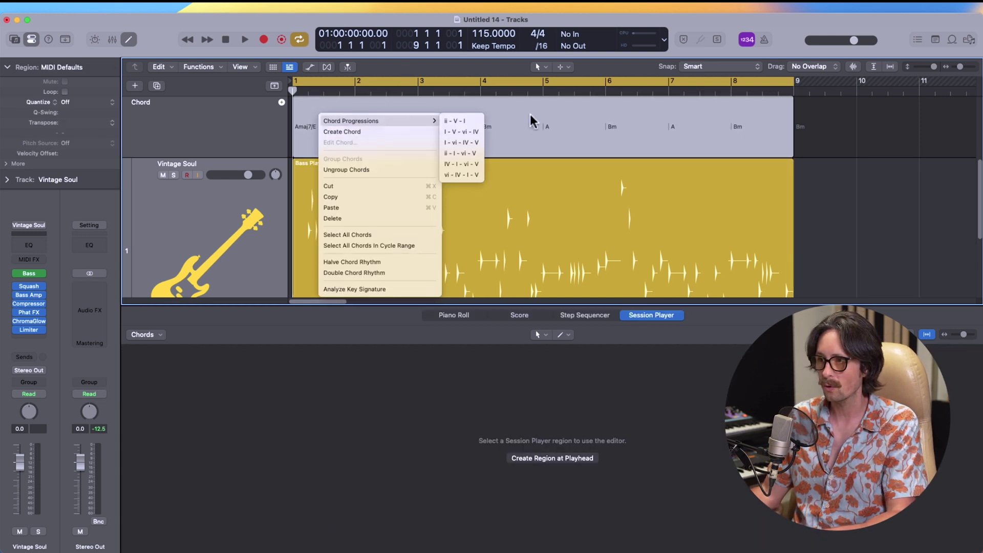
left_click(471, 164)
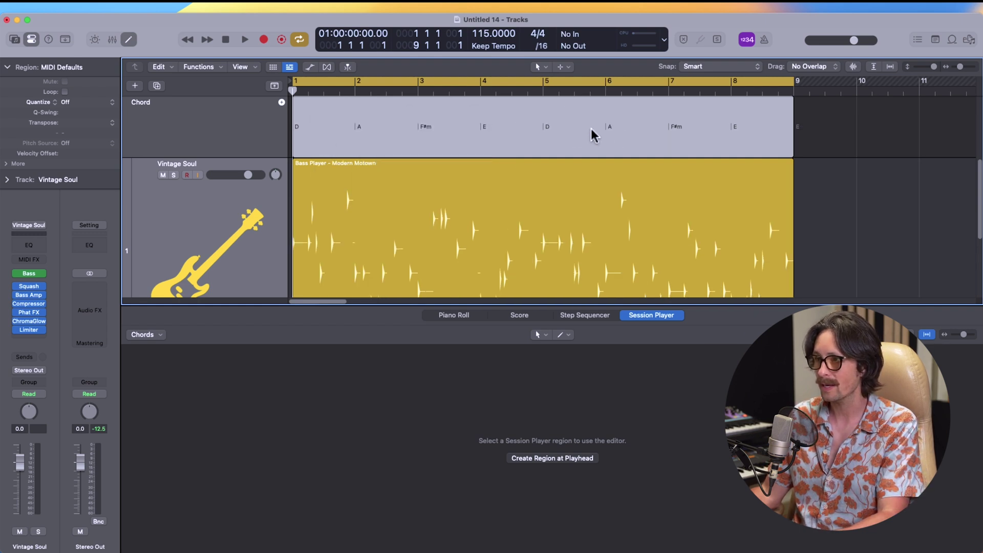
left_click(472, 216)
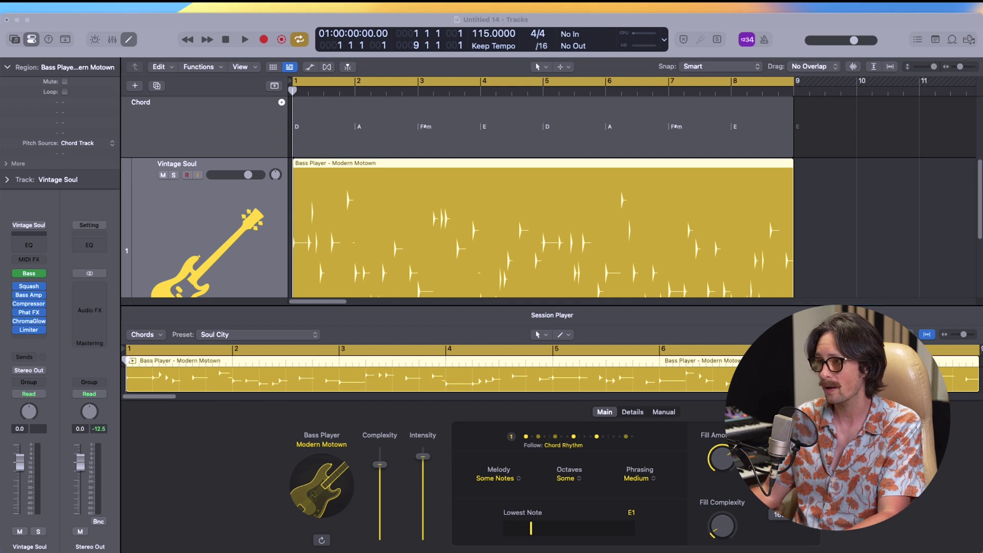
Play back the new bass part with the metronome click turned on.
key("space")
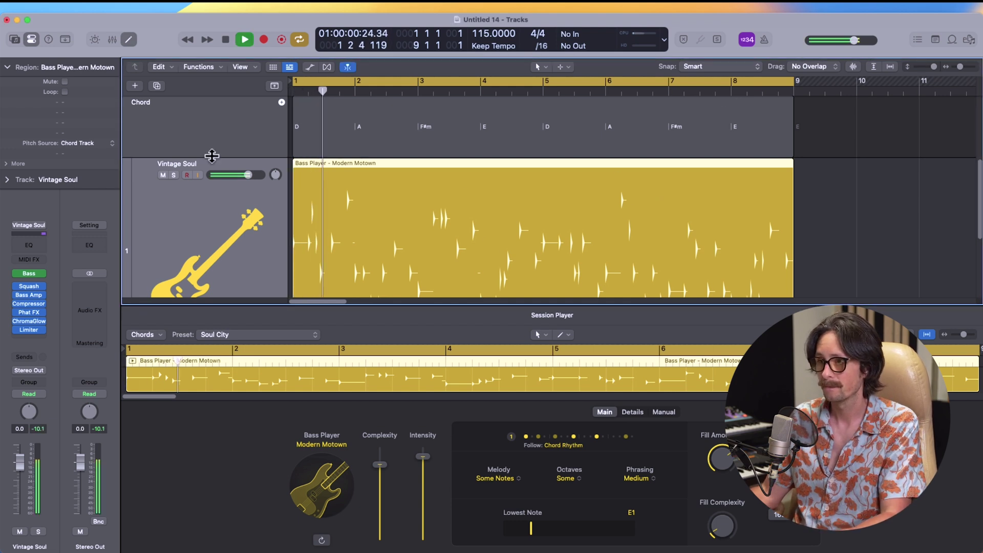
key("k")
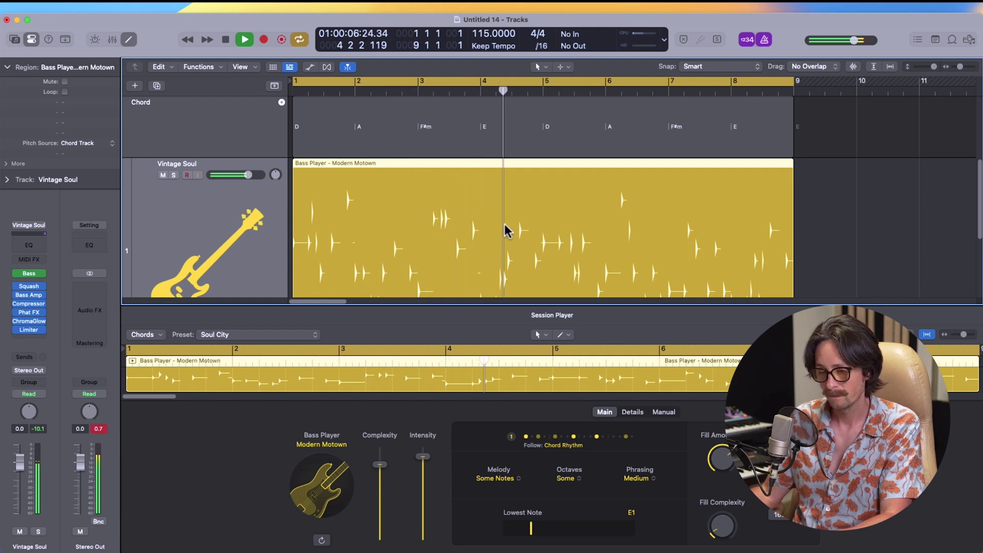
key("space")
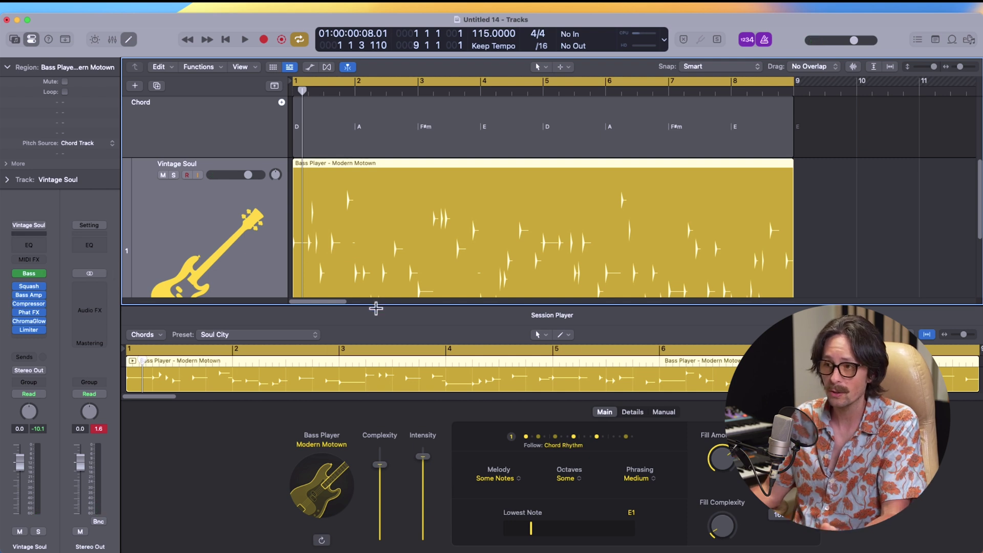
Enlarge the Session Player editor and show the bass's Follow: Chord Rhythm options.
left_click_drag(375, 306, 373, 243)
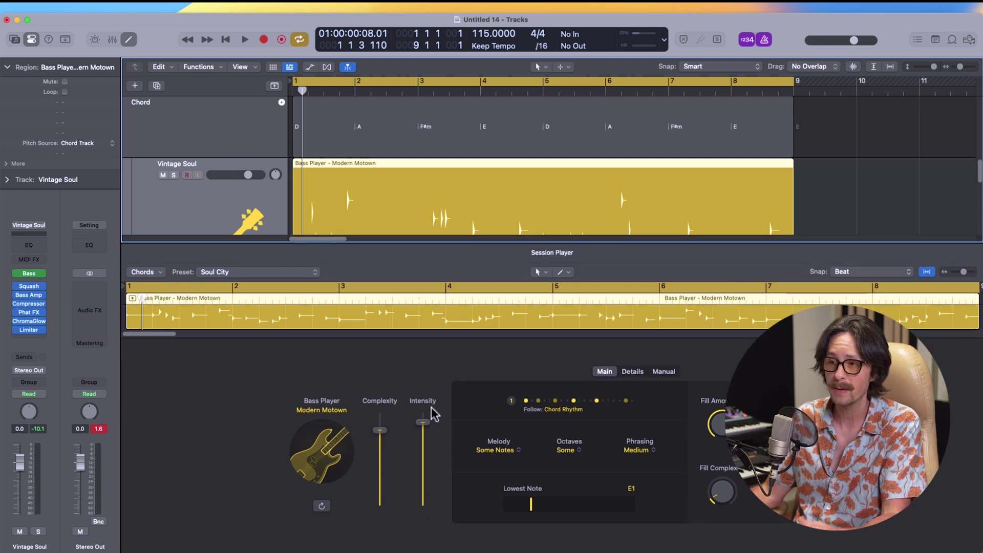
left_click(566, 399)
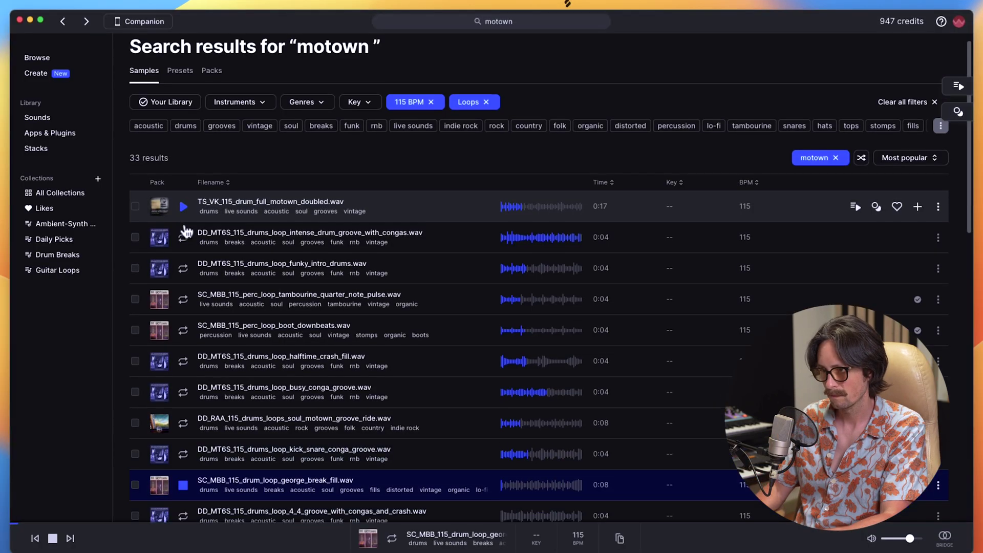
scroll(186, 230, "down", 6)
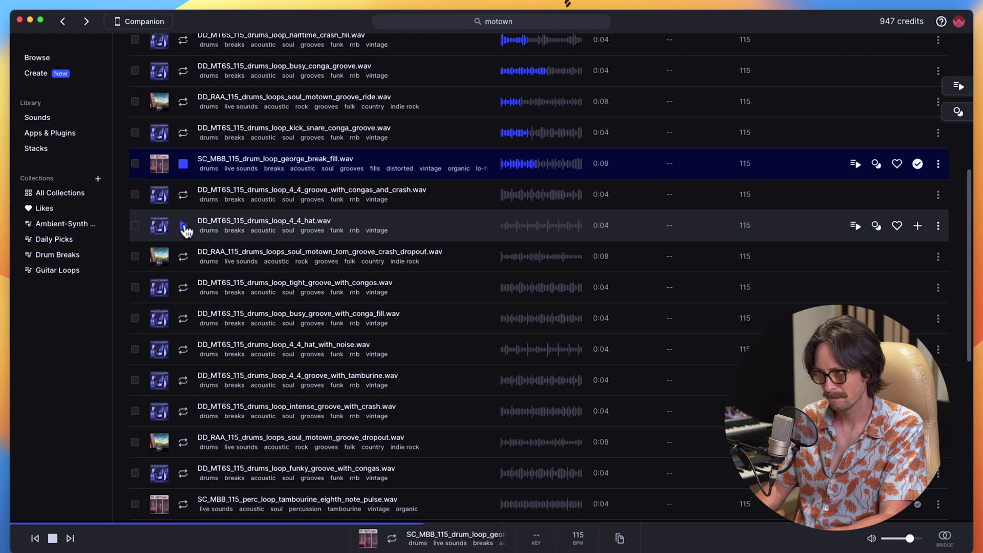
Stop the preview and drag SC_MBB_115_drum_loop_george_break_fill.wav out of Splice into the project.
key("space")
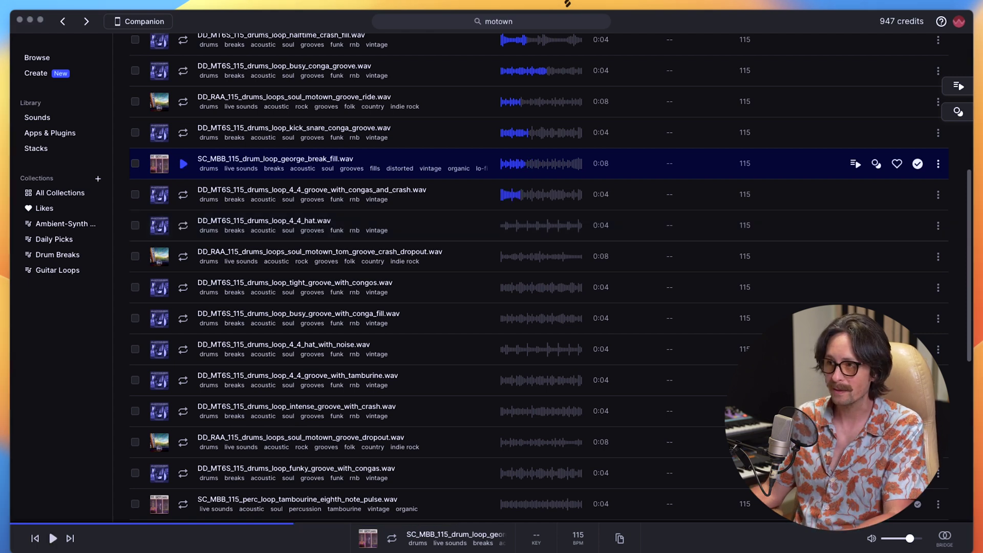
left_click(208, 24)
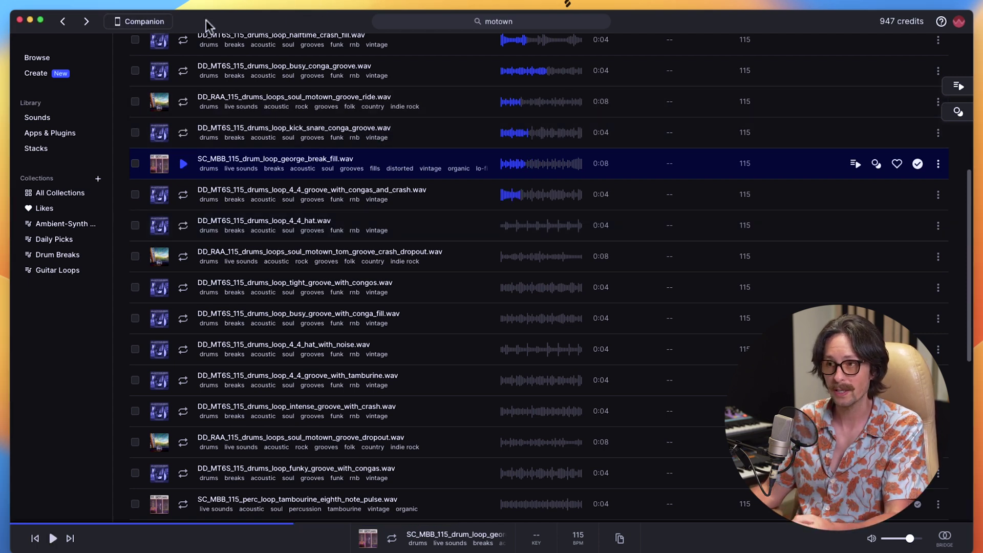
left_click_drag(208, 25, 659, 24)
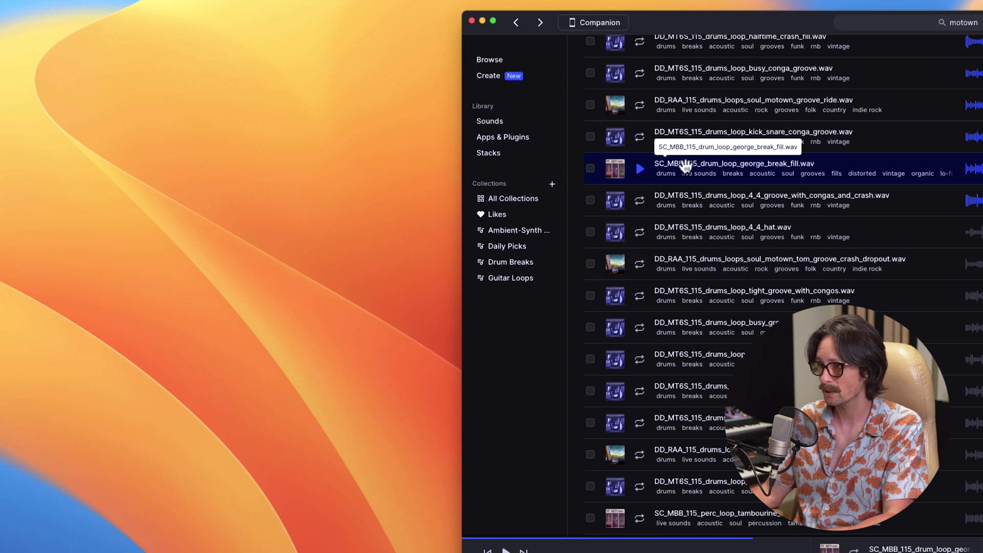
left_click_drag(685, 165, 293, 487)
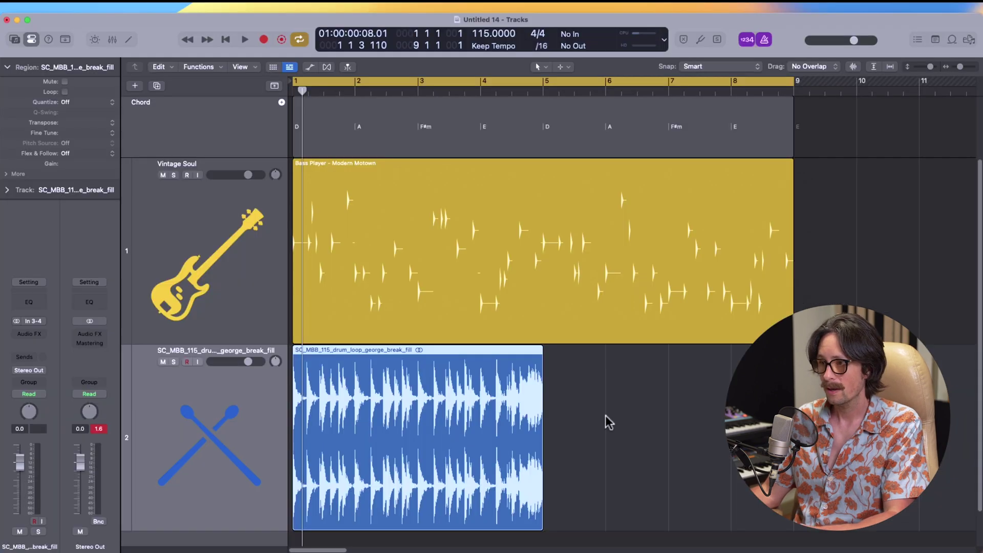
Repeat the drum loop region with Cmd-R so it fills bars 5–8.
left_click(606, 416)
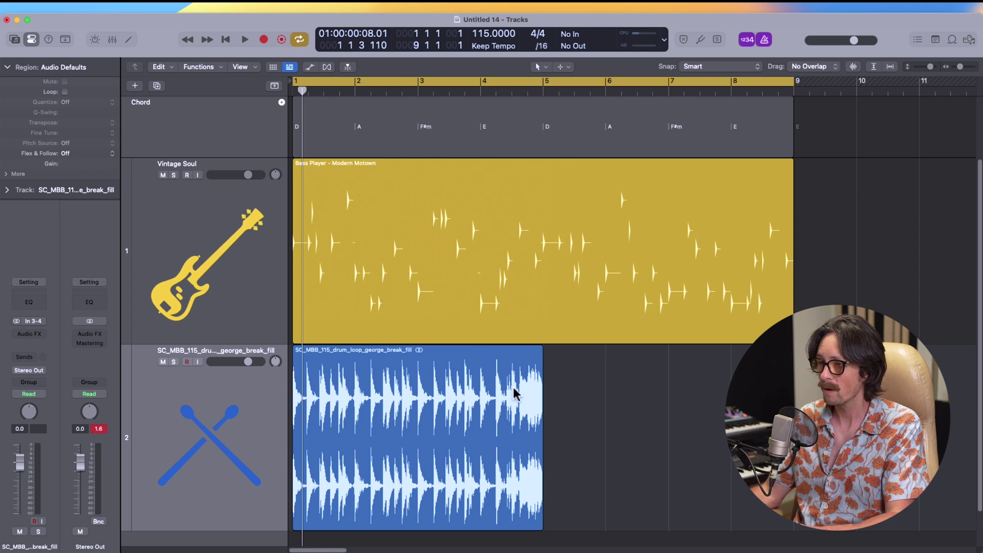
left_click(526, 373)
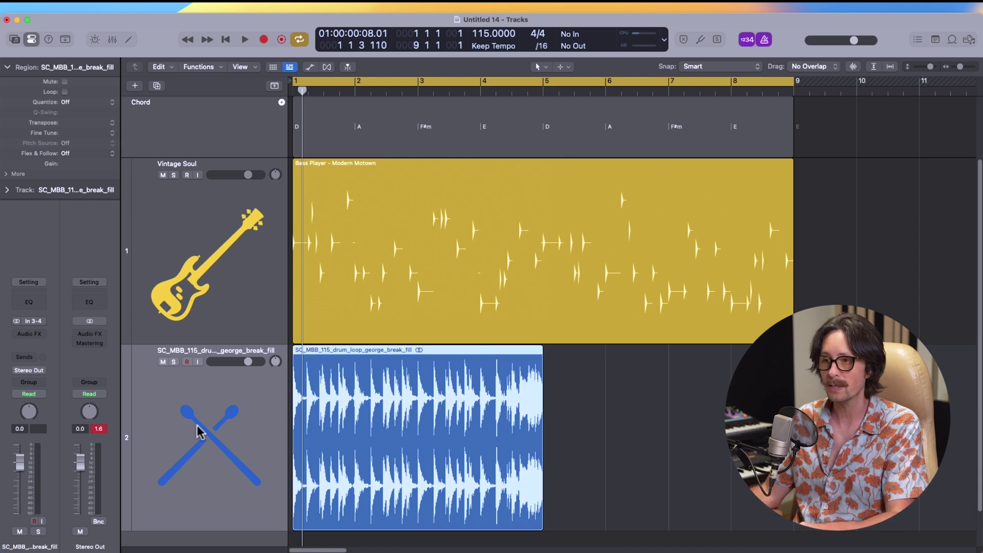
left_click(650, 420)
left_click(479, 429)
key("super+r")
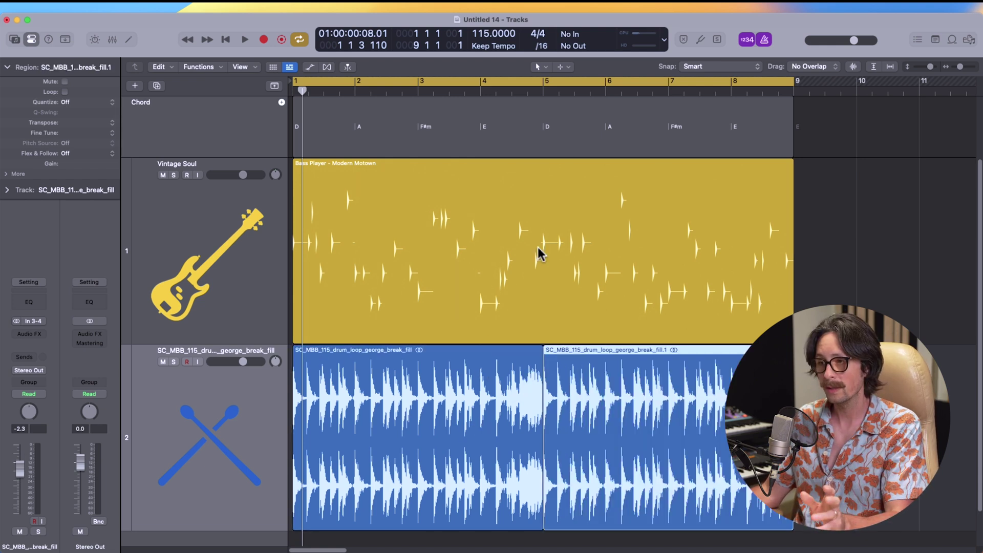
Set the bass Session Player's Follow Rhythm Of Track to Drums.
double_click(534, 244)
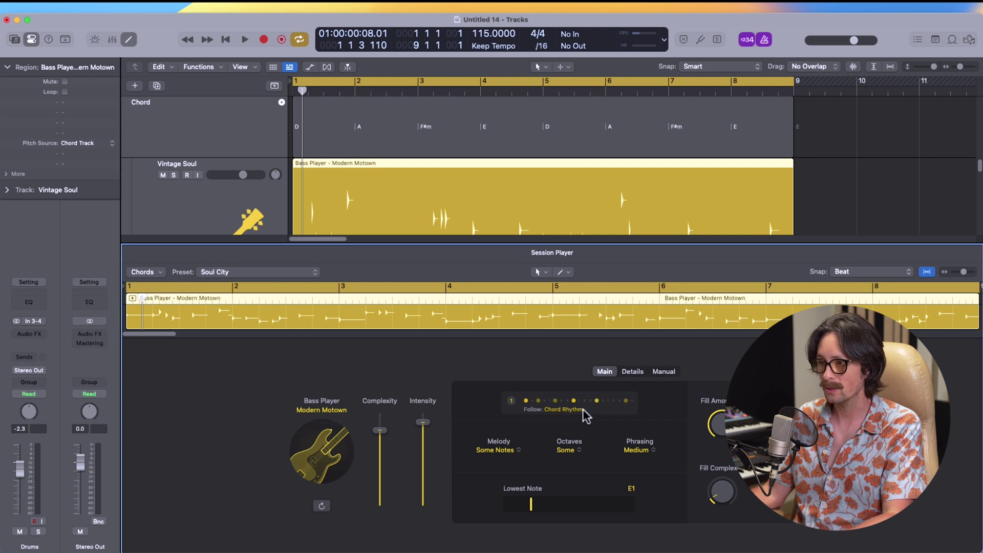
left_click(582, 410)
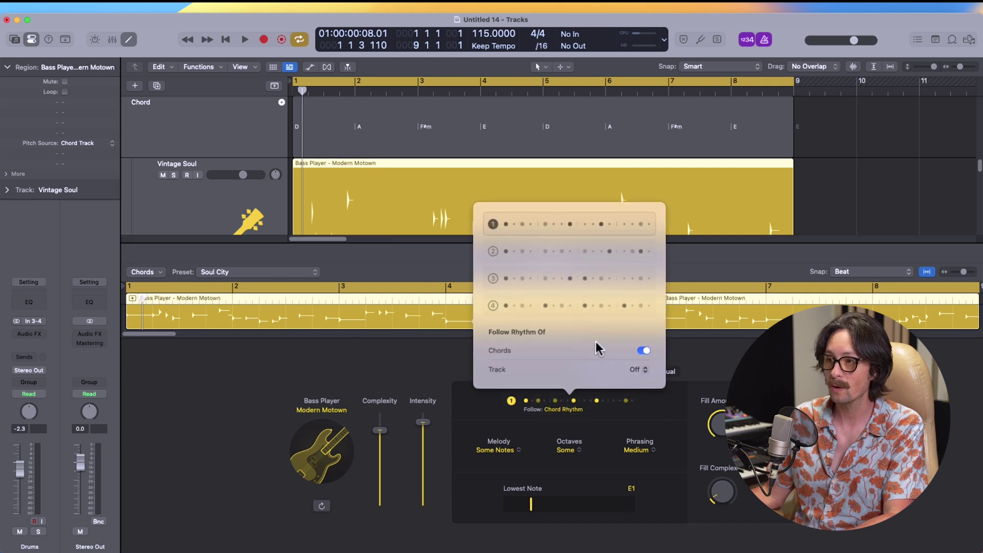
left_click(639, 371)
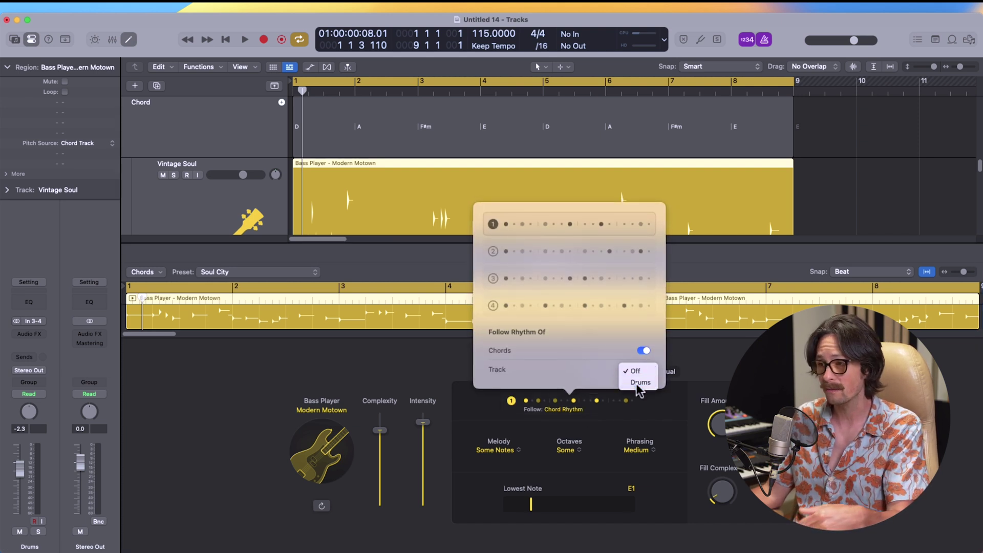
left_click(639, 382)
Play the mix, lowering Drums to -4.8 dB and setting the bass to -0.5 dB.
key("e")
key("space")
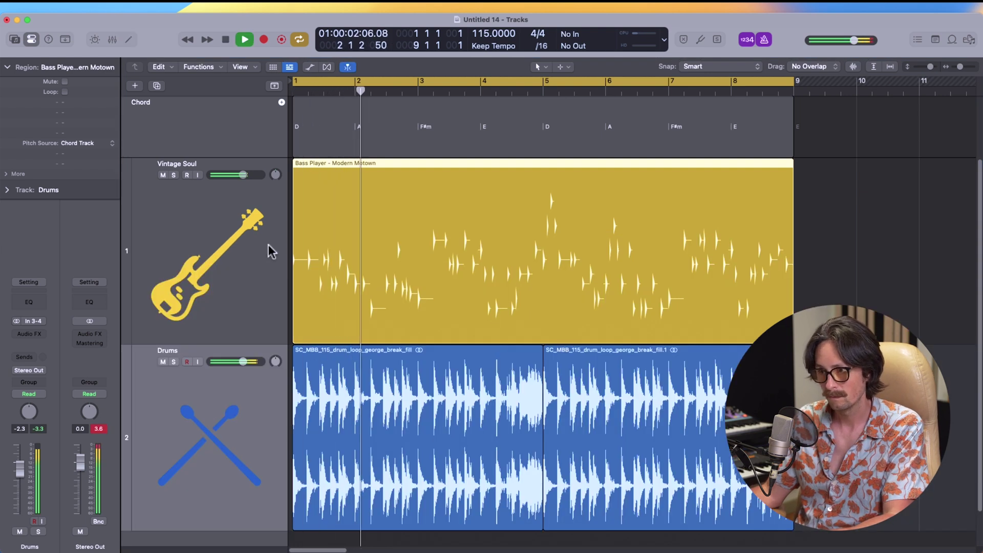
left_click_drag(243, 362, 239, 362)
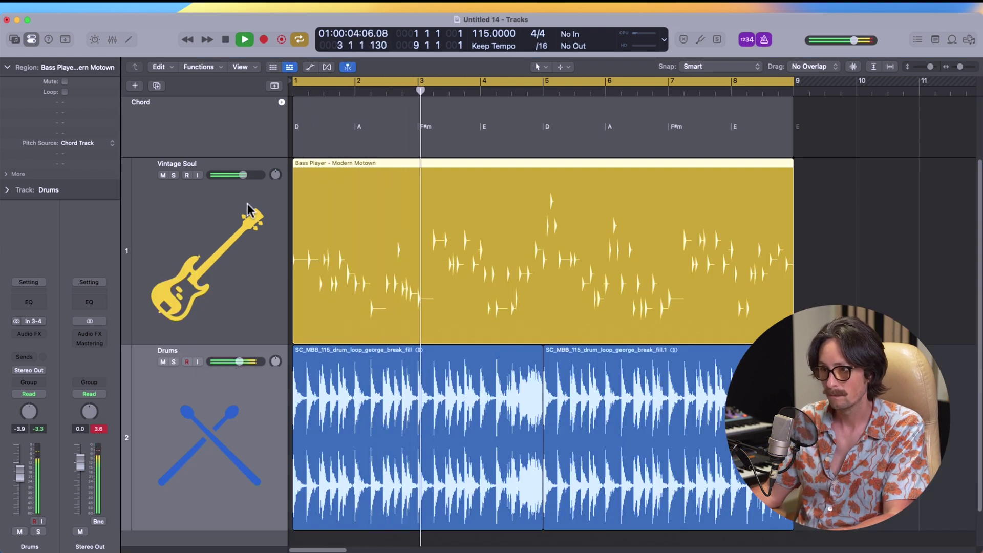
left_click_drag(244, 175, 254, 168)
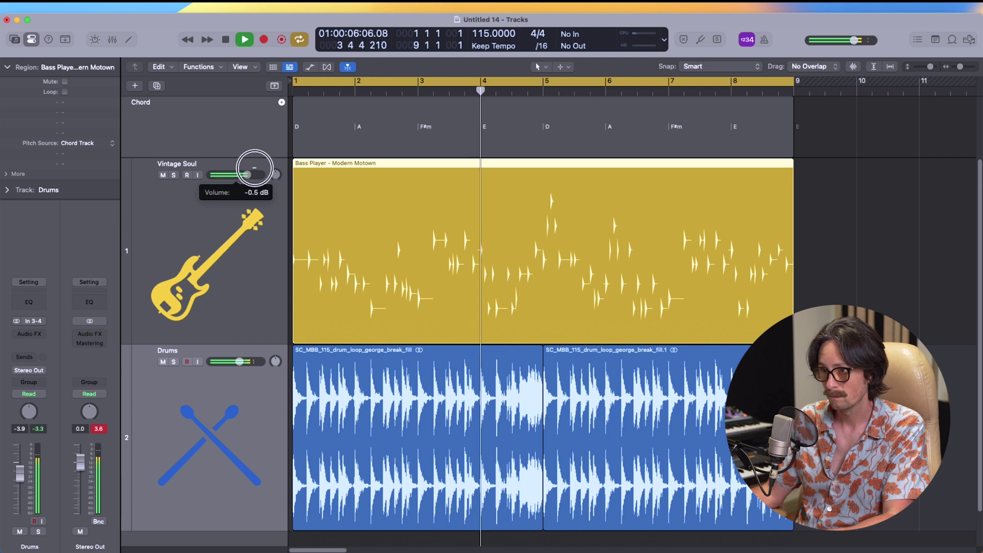
left_click_drag(238, 362, 233, 363)
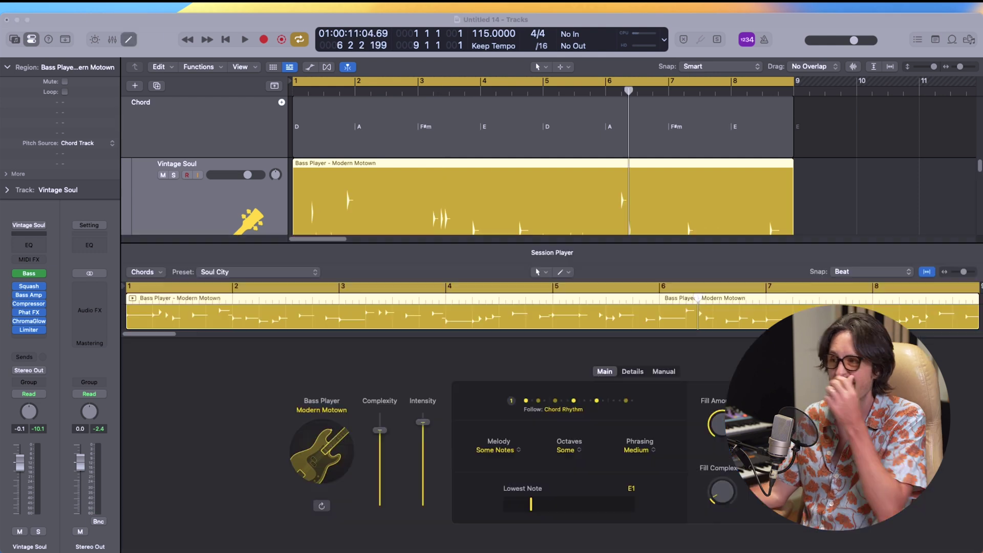
left_click(597, 184)
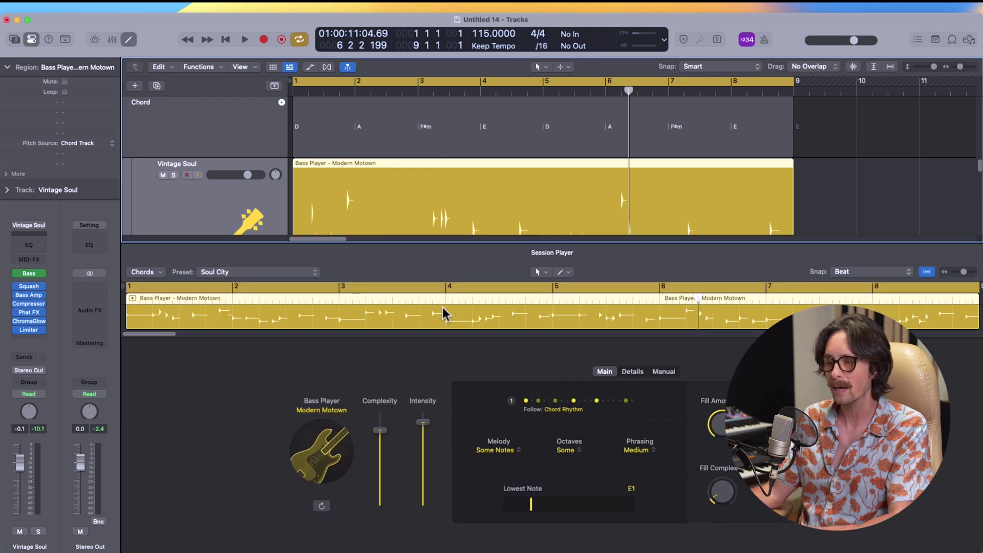
Hide the Session Player editor, zoom in on the drum loop's start and scrub through it.
key("x")
key("x")
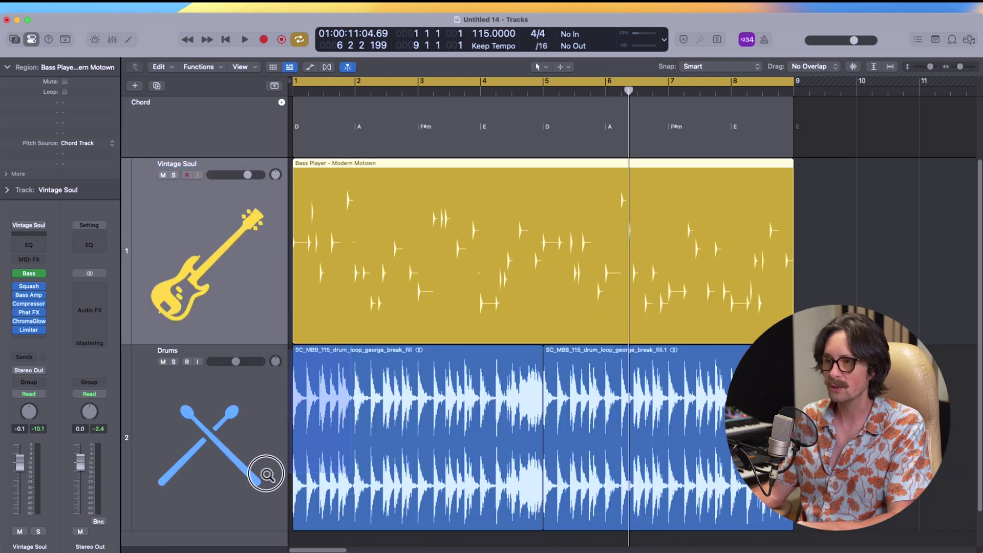
left_click(266, 473)
left_click_drag(550, 190, 354, 291)
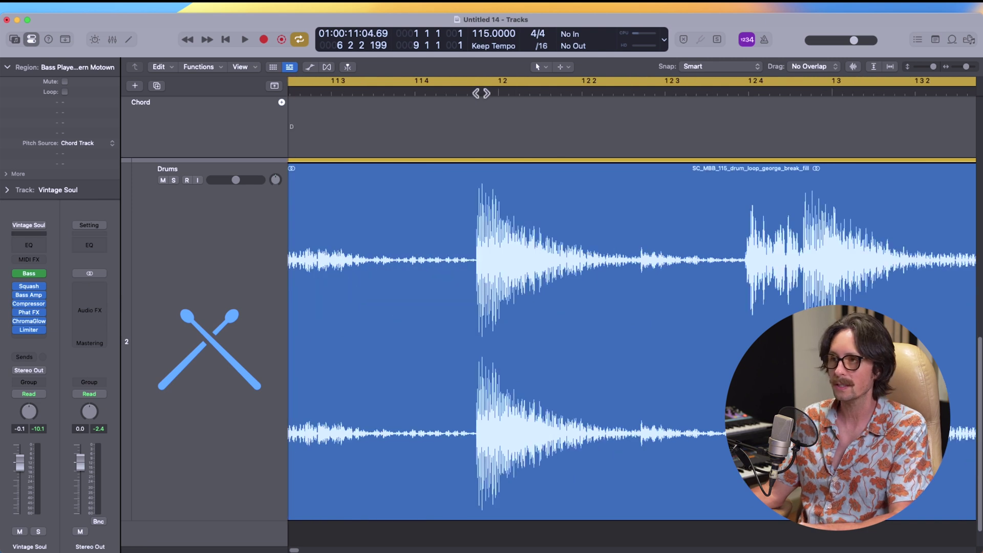
left_click_drag(481, 93, 741, 98)
left_click(732, 194)
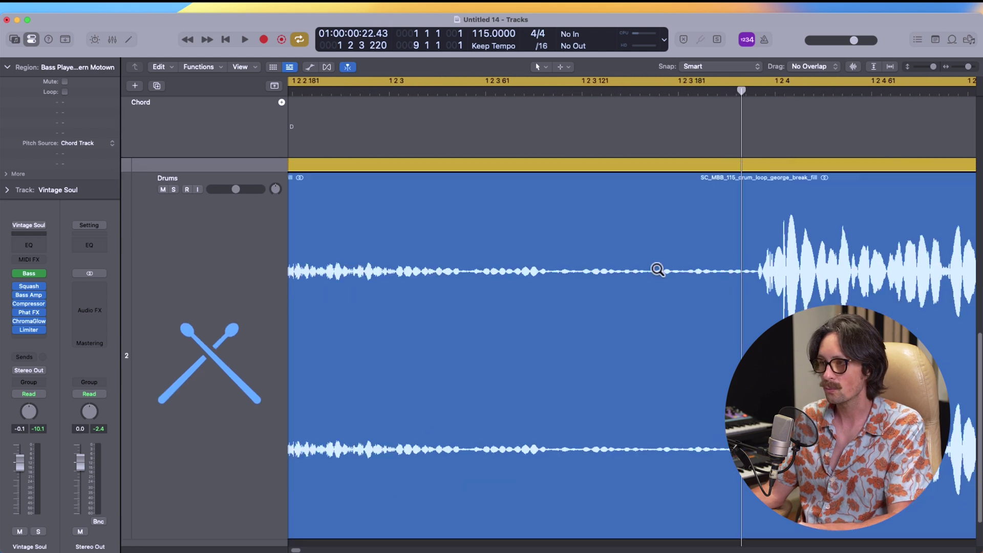
left_click(658, 269, "ctrl+alt")
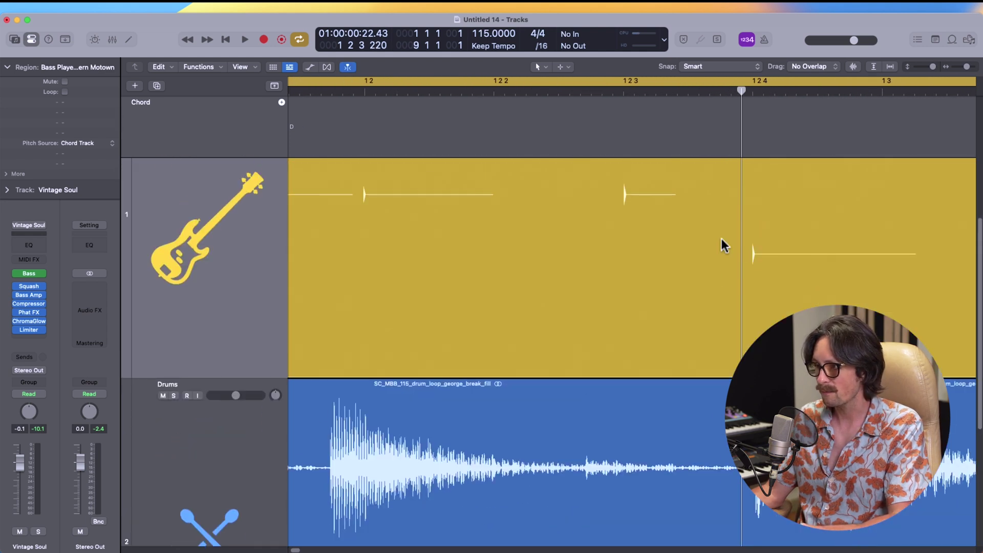
Place the playhead on the first drum hit and zoom back out over the opening bars.
scroll(423, 266, "left", 1)
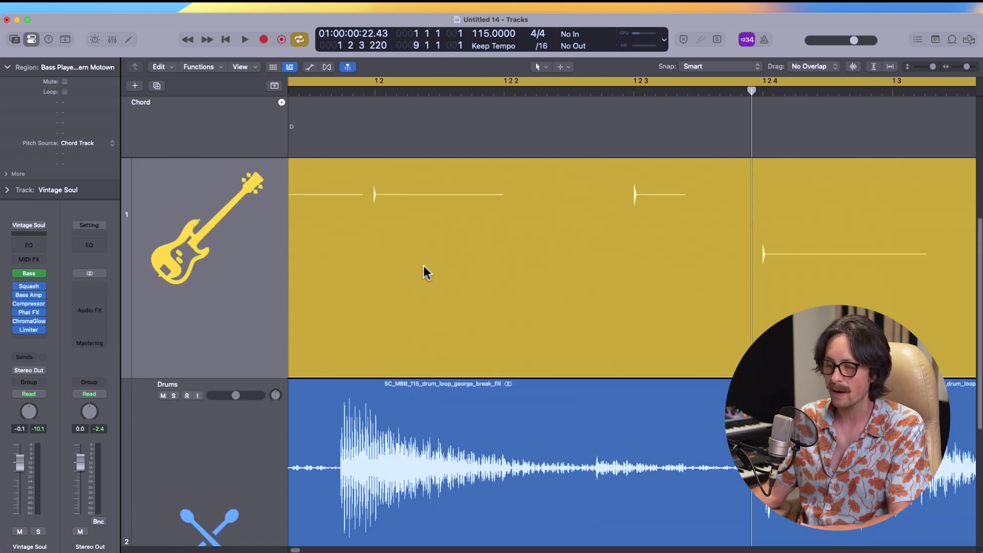
scroll(424, 273, "left", 5)
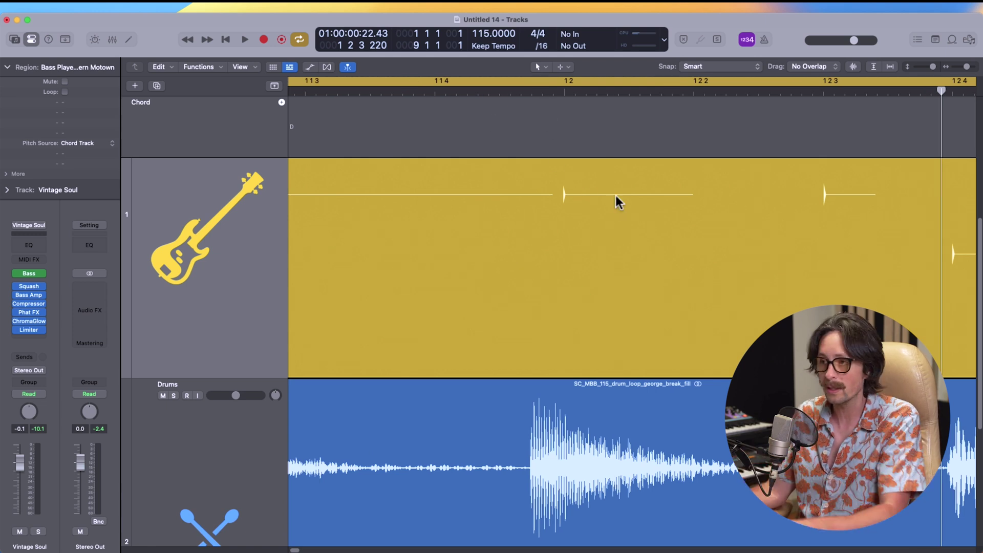
left_click(559, 93)
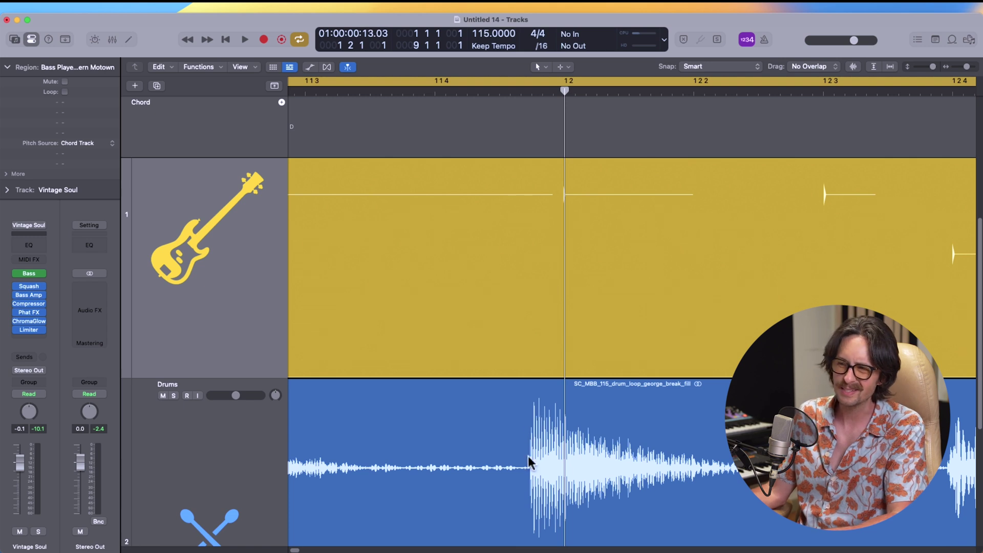
left_click(541, 425, "ctrl+alt")
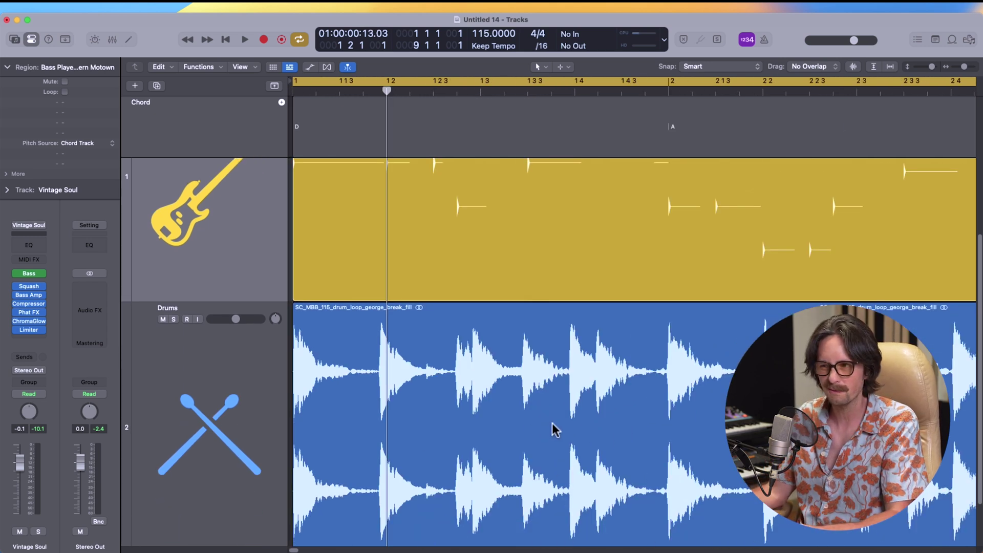
left_click(477, 310, "ctrl+alt")
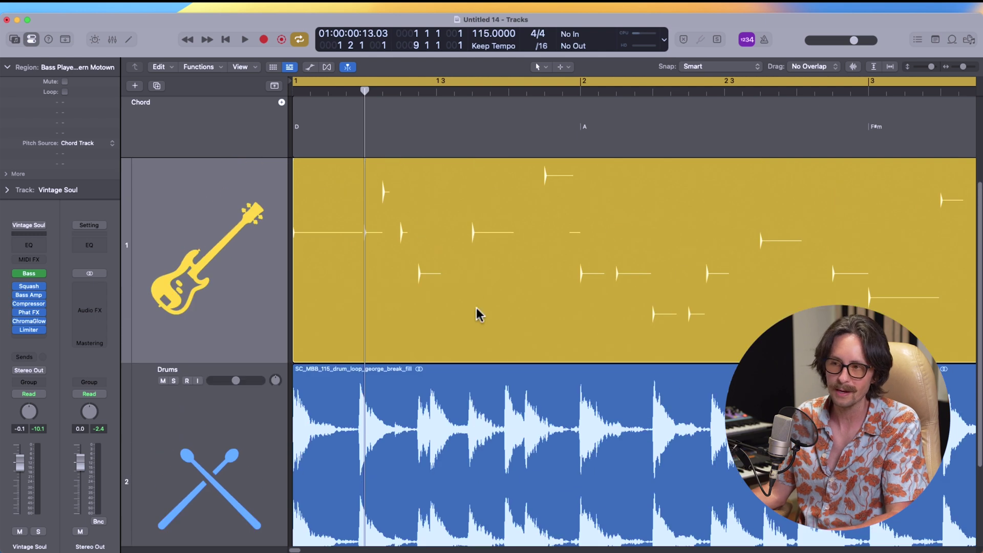
double_click(469, 269)
Make the bass follow the Drums track's rhythm in the rhythm options.
left_click(571, 405)
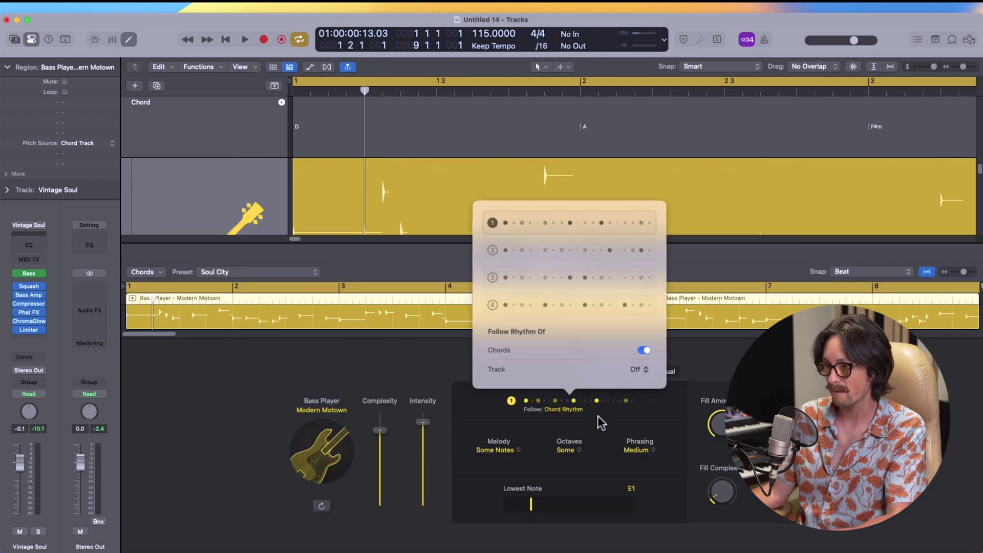
left_click(635, 369)
left_click(635, 379)
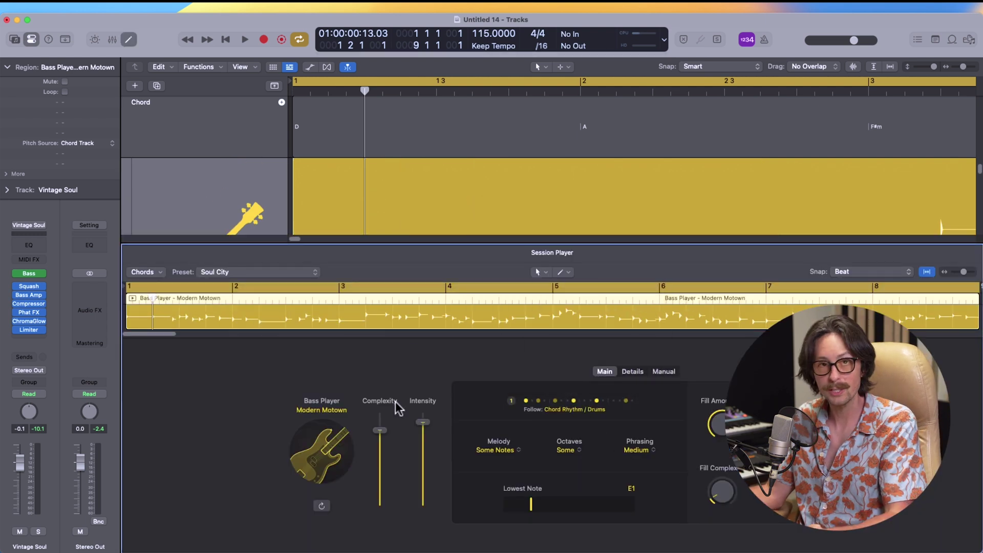
Review the Melody, Octaves and Phrasing menus, keeping Some Notes, Some and Medium.
left_click(503, 450)
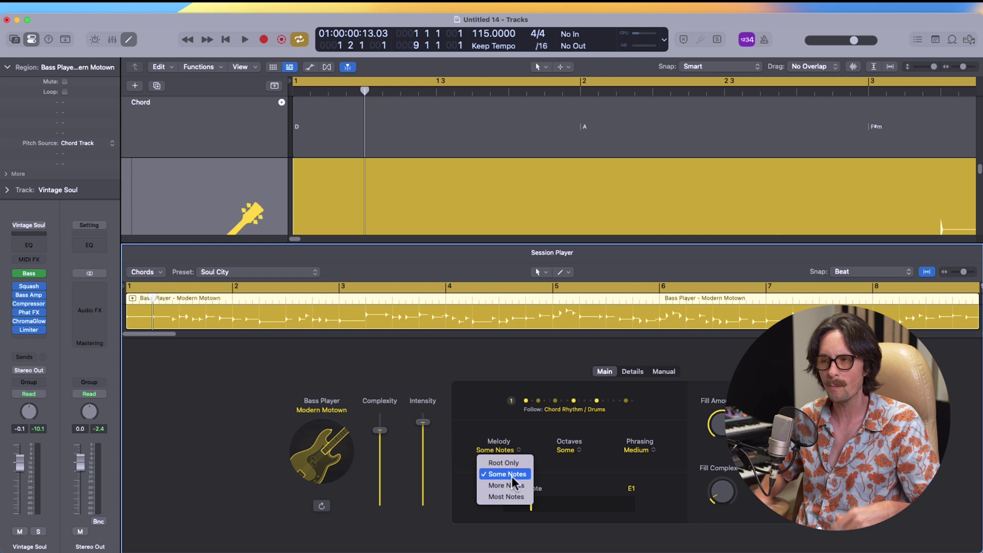
left_click(578, 460)
left_click(575, 451)
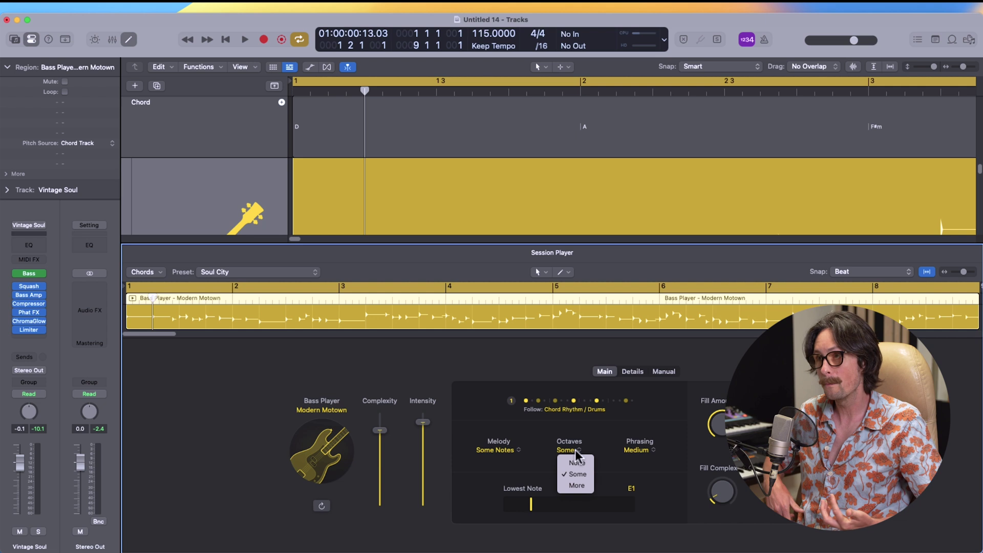
left_click(601, 432)
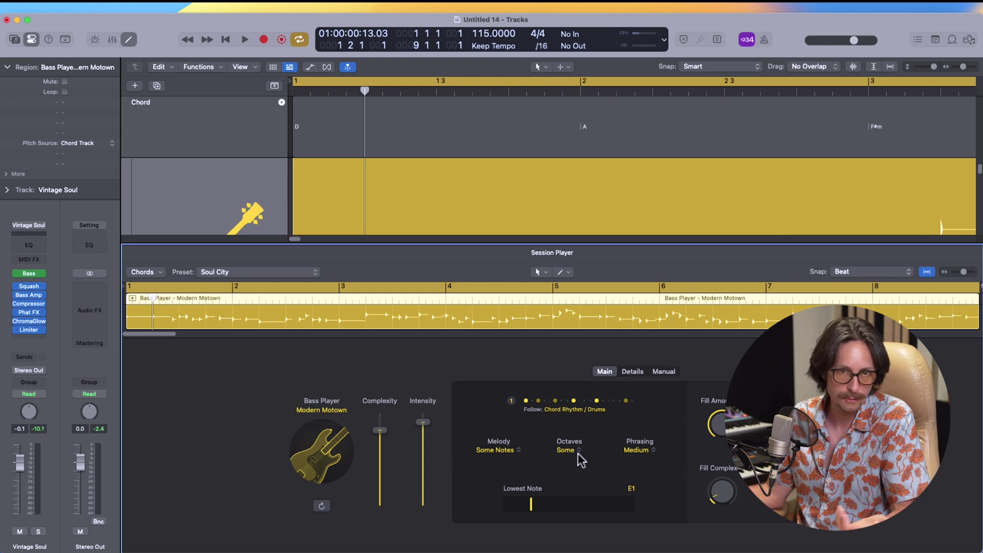
left_click(641, 449)
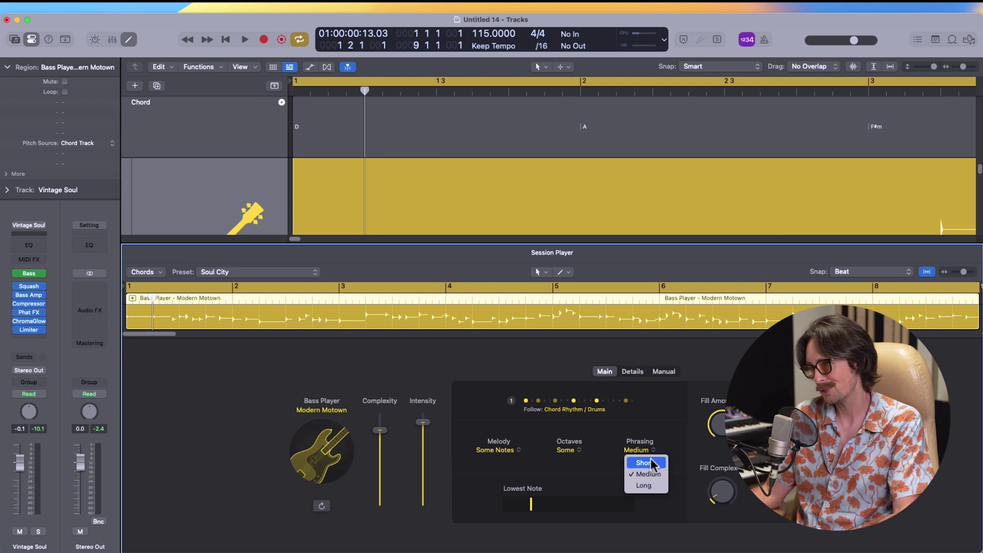
left_click(668, 426)
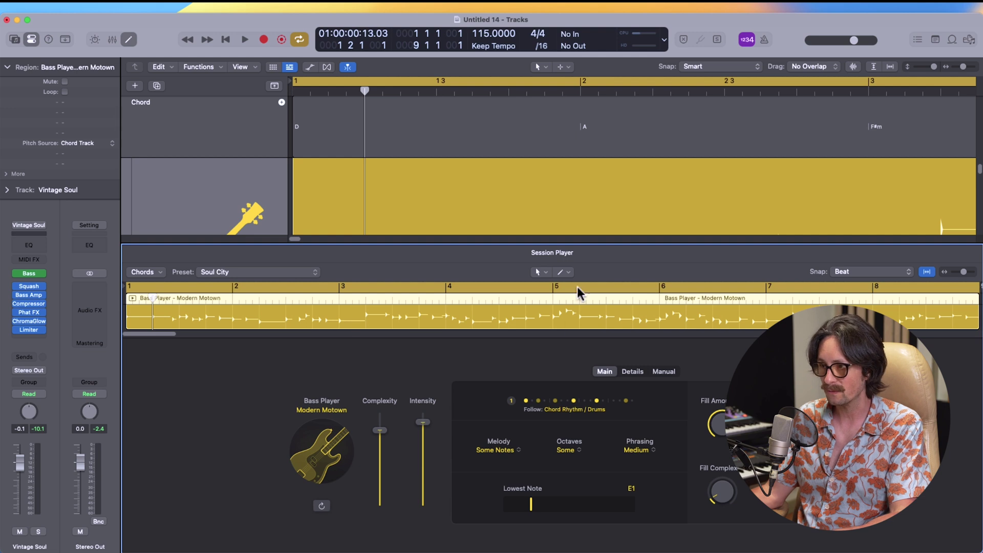
Raise the bass Fill Complexity knob and play back to hear the bass with the drums.
left_click_drag(730, 496, 726, 456)
key("space")
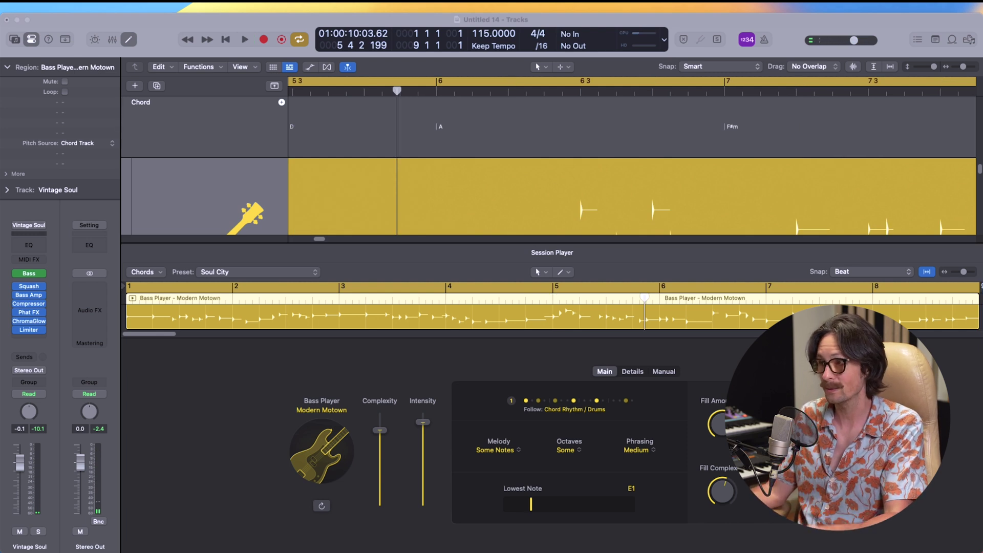
left_click(718, 421)
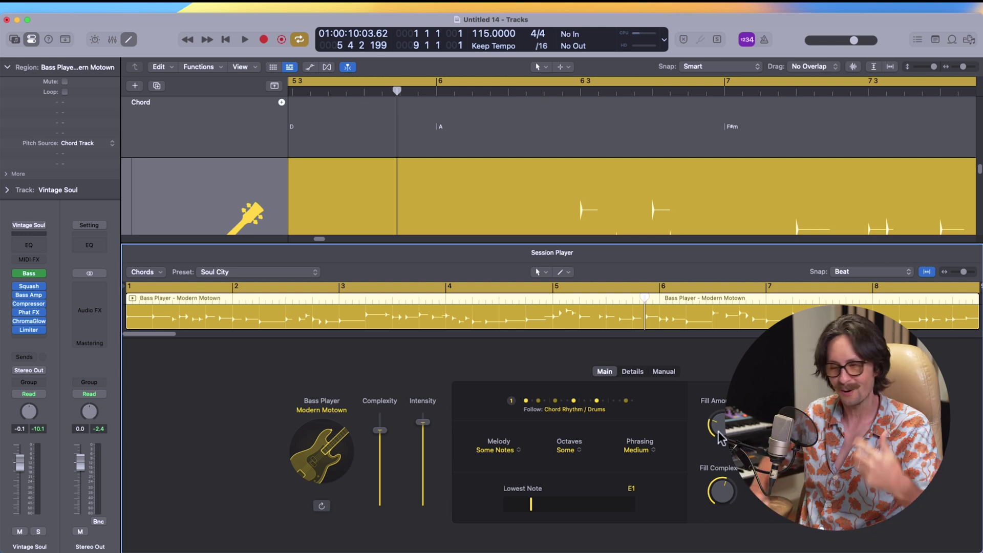
Set bass Fill Amount to 24% and Fill Complexity to 53%, then retune Complexity to regenerate the line.
left_click_drag(718, 432, 723, 436)
left_click_drag(722, 491, 723, 488)
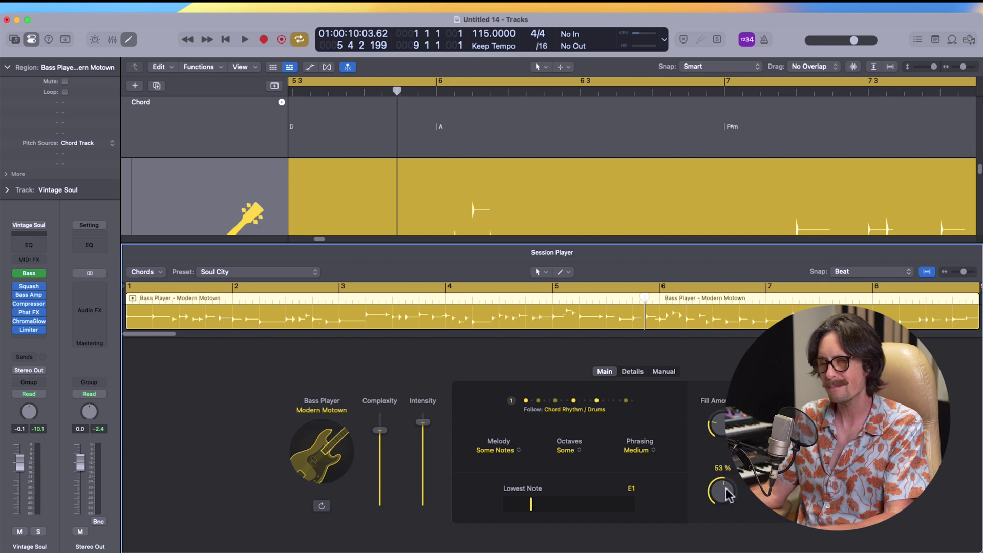
left_click_drag(384, 432, 422, 418)
left_click_drag(384, 455, 382, 446)
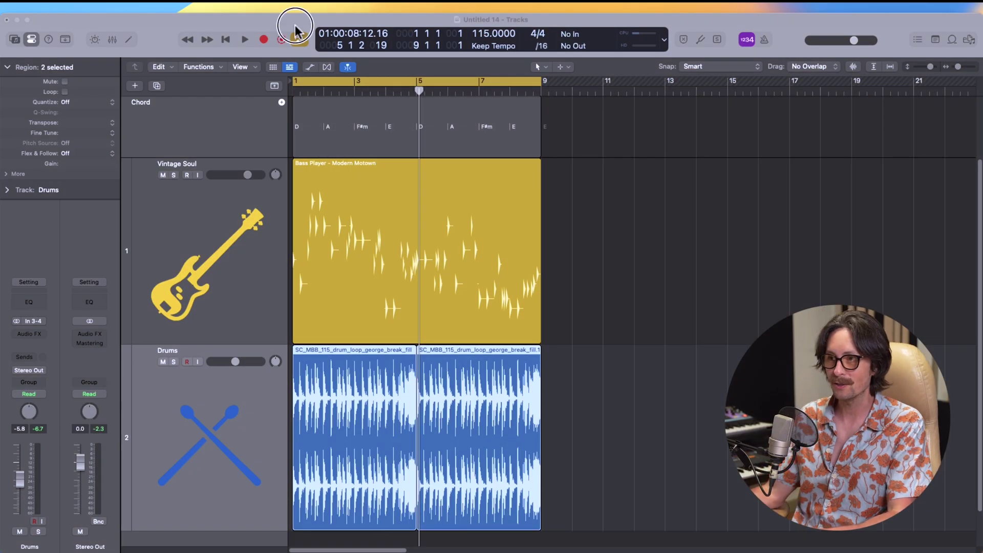
left_click(295, 25)
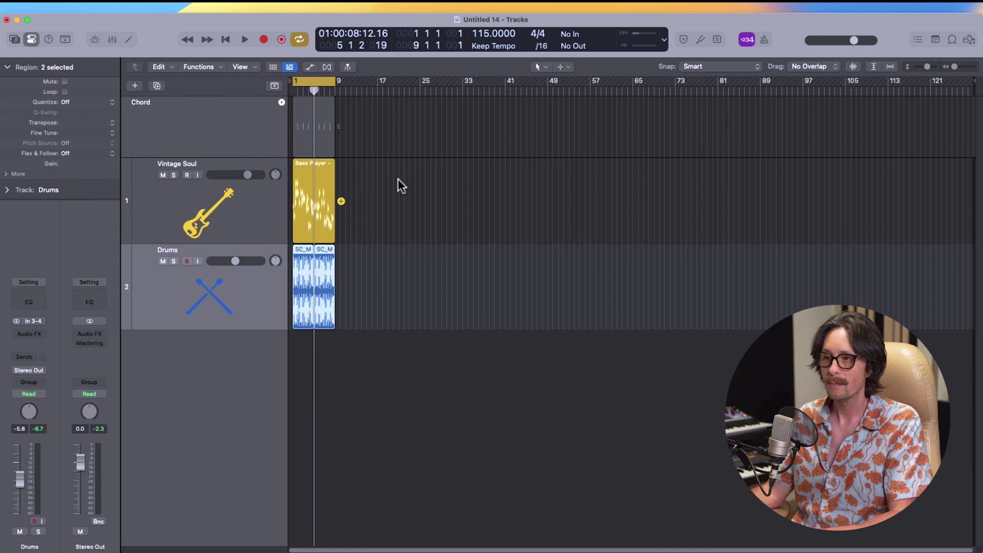
Create a new Keyboard Player Session Player track with the Simple Pad style.
left_click(241, 198)
key("alt+super+n")
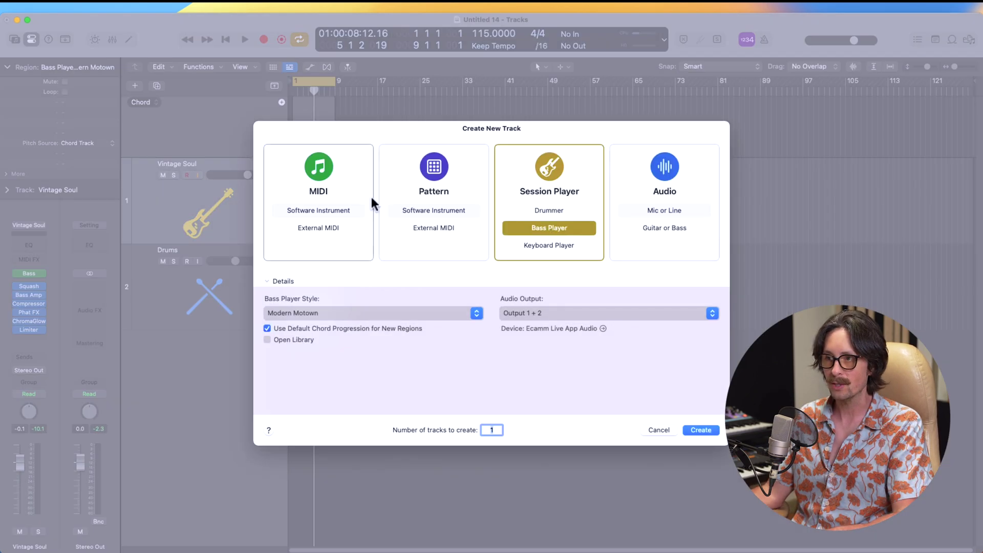
left_click(561, 243)
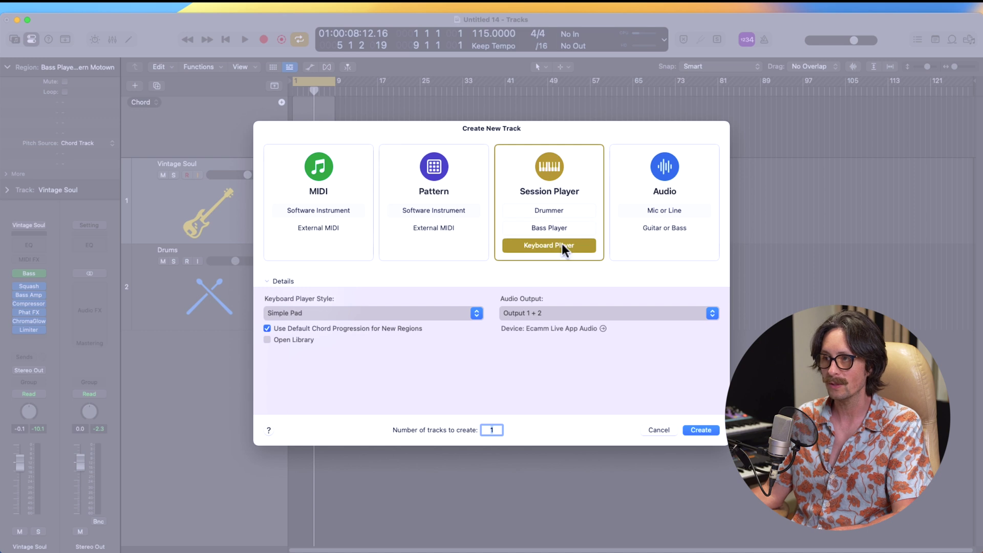
left_click(358, 313)
left_click(328, 312)
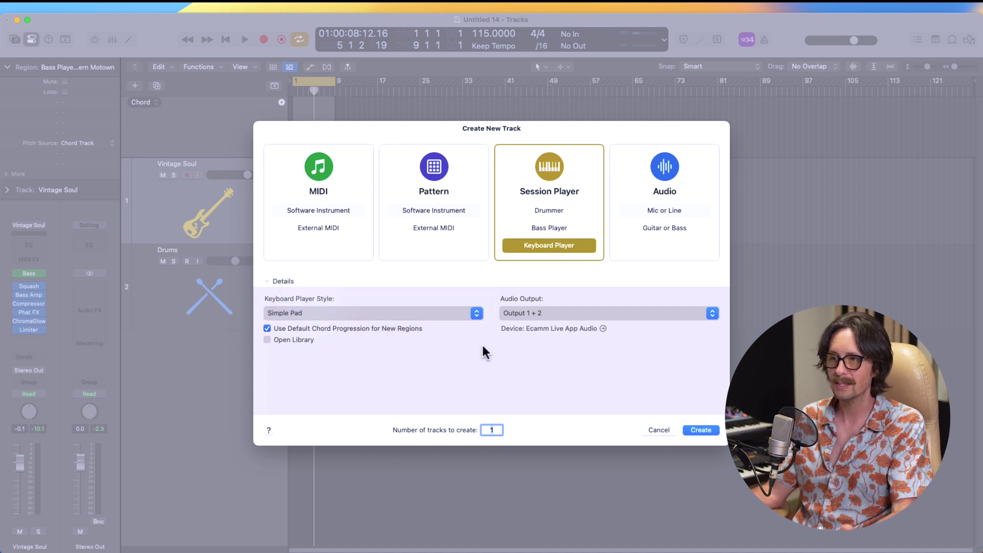
left_click(702, 427)
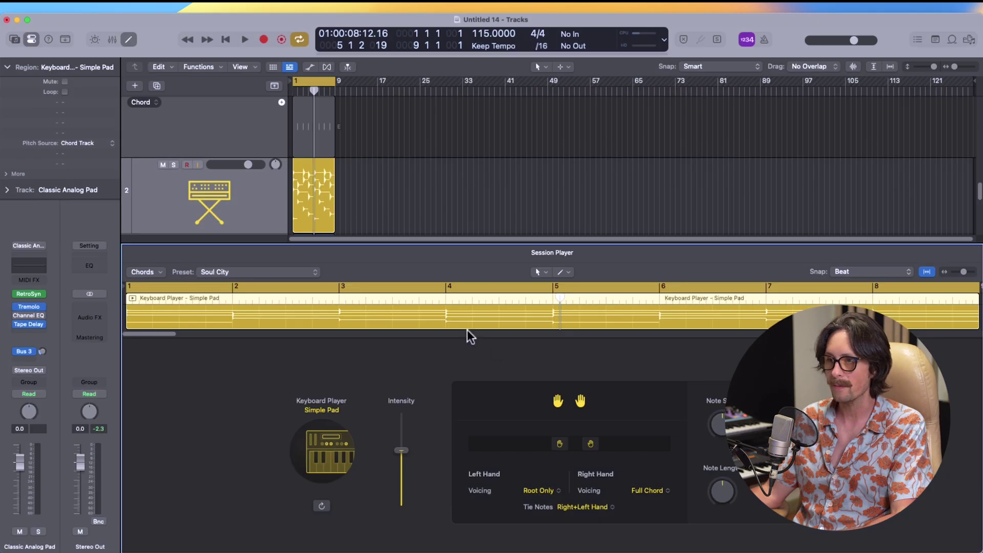
Load the Soul Organ sound on the keyboard track and lower its volume to -9.8 dB during playback.
left_click(29, 296)
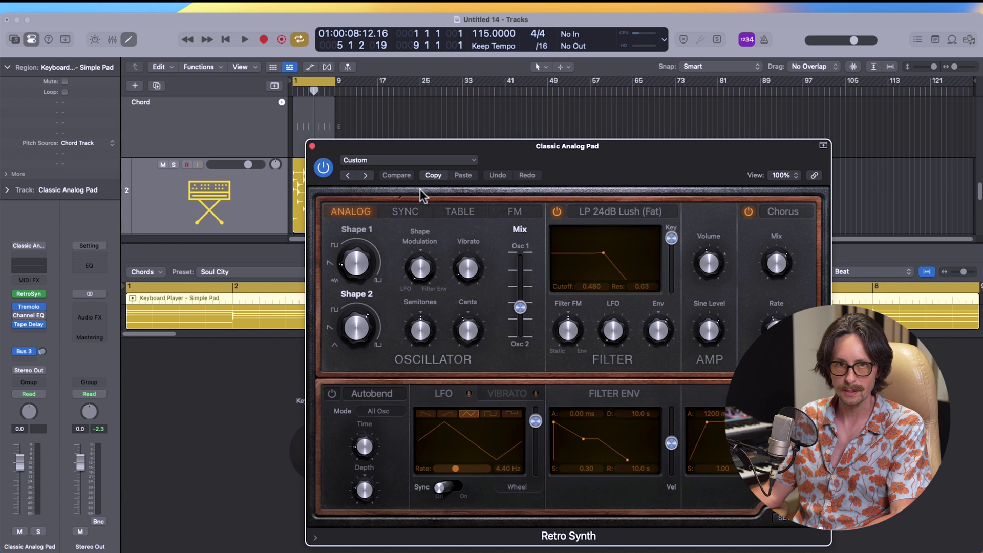
left_click(312, 147)
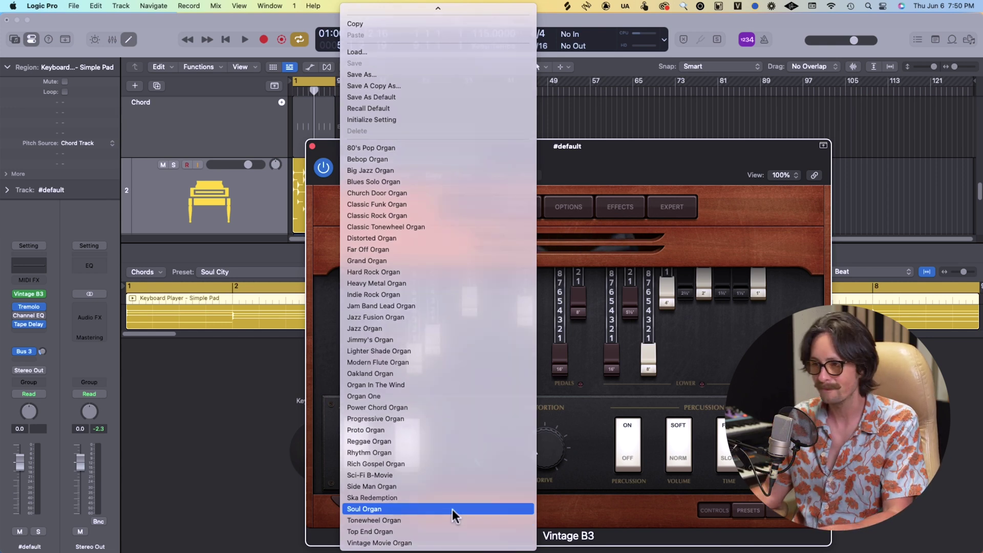
left_click(451, 509)
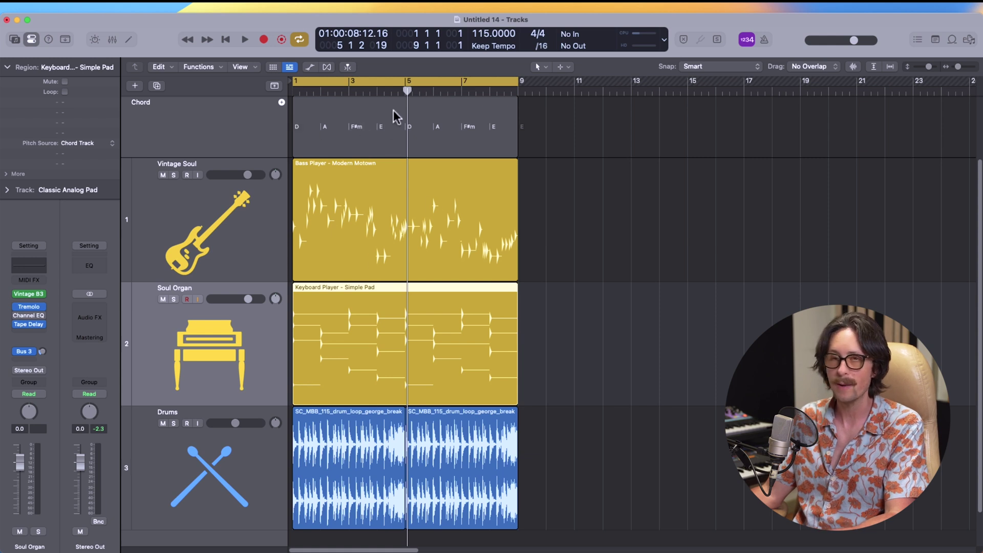
left_click(631, 266)
key("space")
left_click_drag(245, 302, 207, 307)
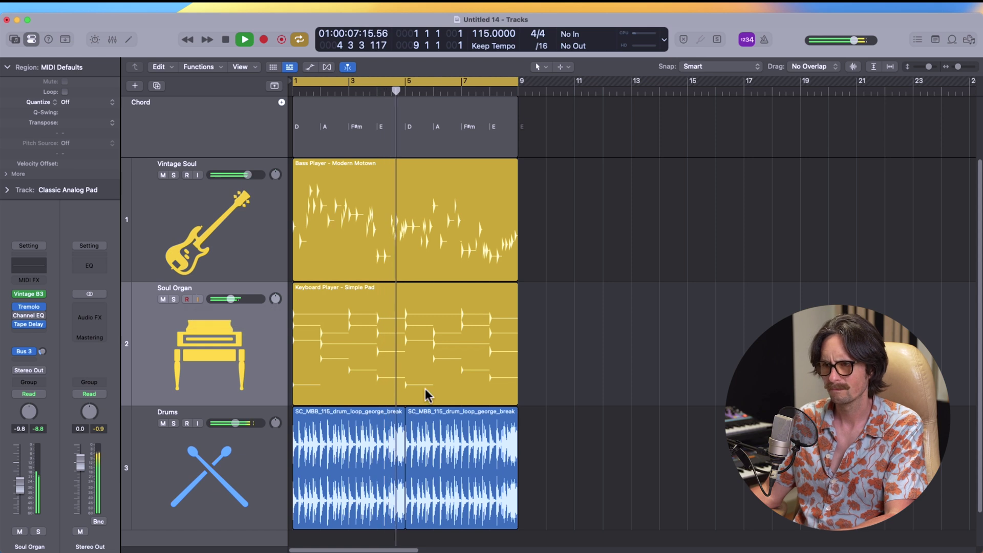
Zoom in on the opening regions, nudge Soul Organ's volume up slightly, and stop playback.
left_click(533, 373, "ctrl+alt")
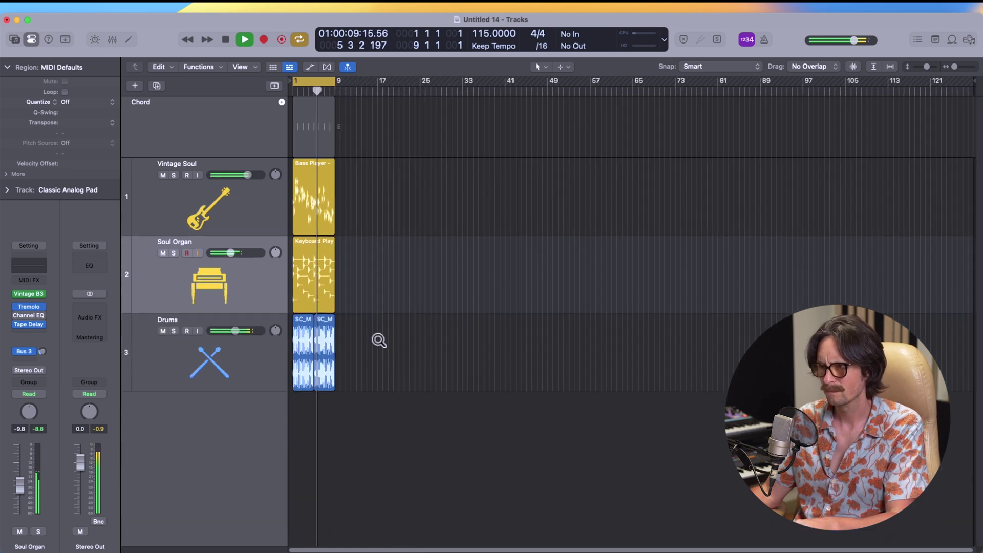
left_click_drag(395, 181, 253, 424)
left_click(227, 322)
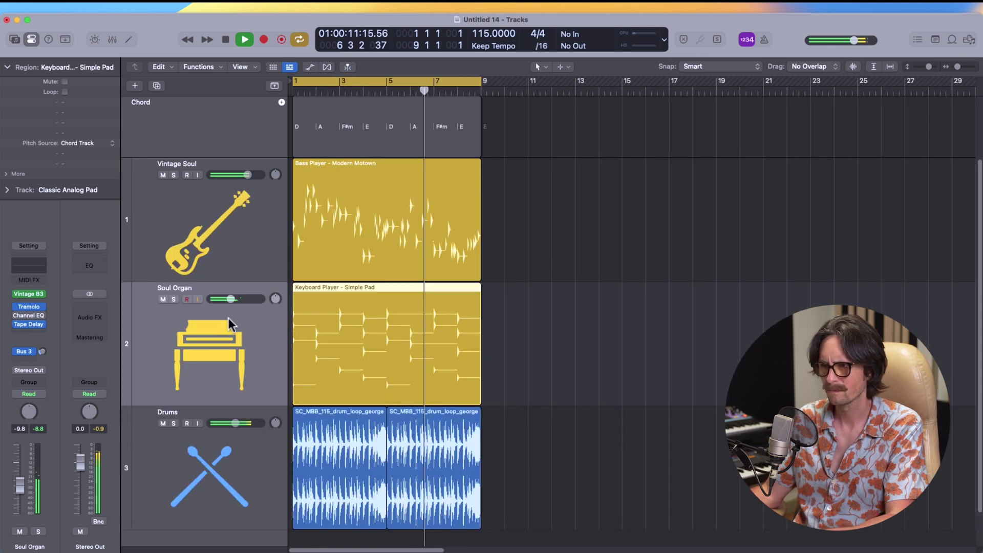
left_click_drag(232, 300, 233, 299)
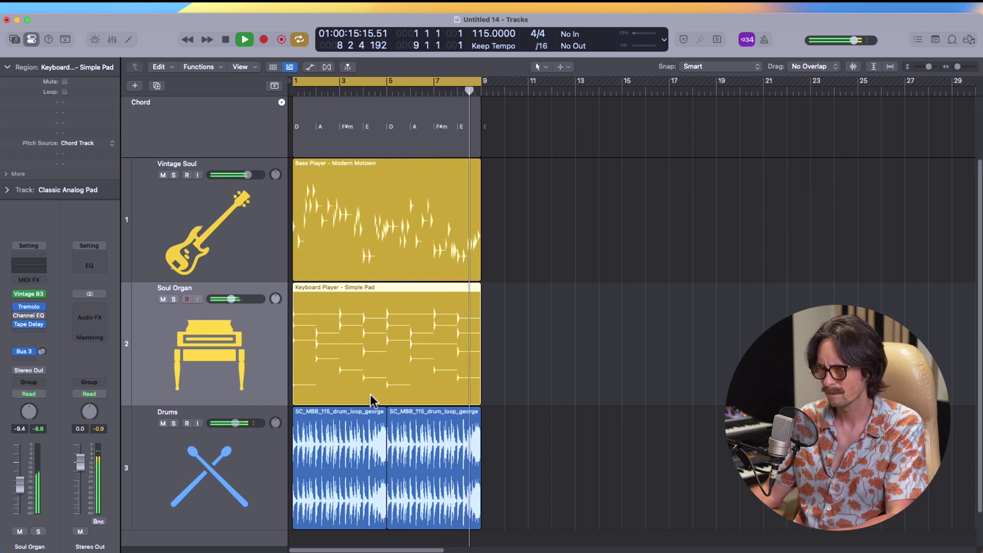
key("space")
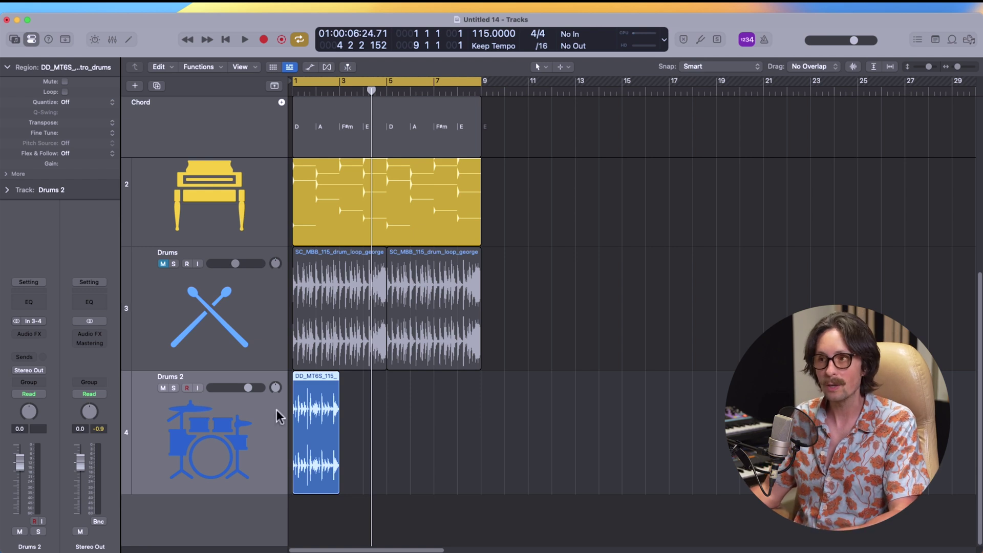
Zoom out to see all four tracks with smaller heights, then zoom back in on the regions.
key("z")
key("super+Up")
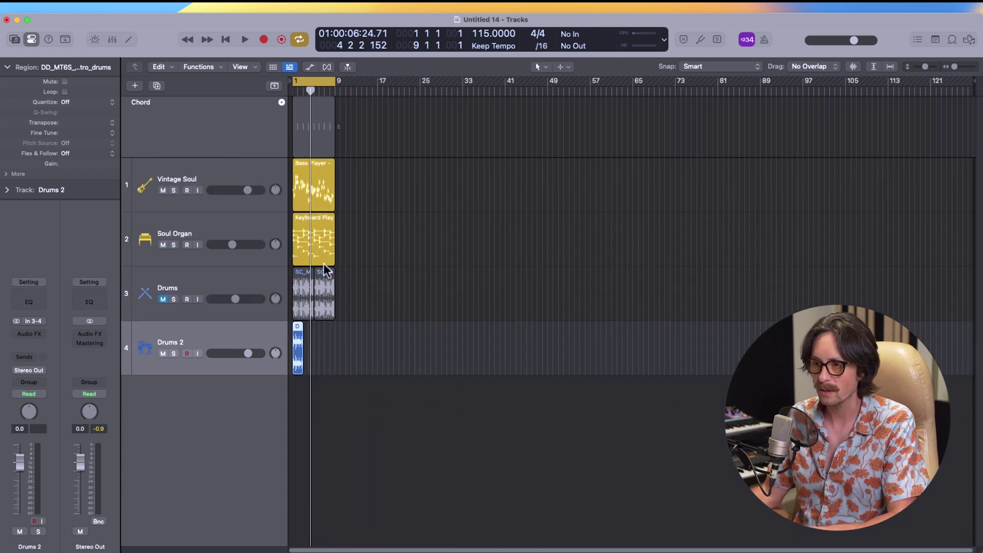
left_click(275, 397, "ctrl+alt")
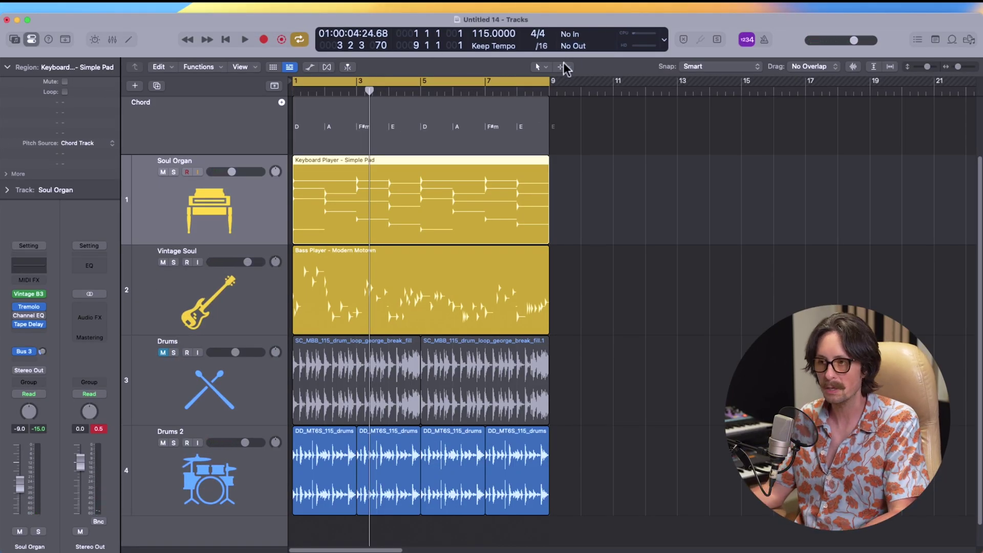
Open the Session Player editor for the organ's Keyboard Player region and view its Simple Pad styles.
double_click(369, 188)
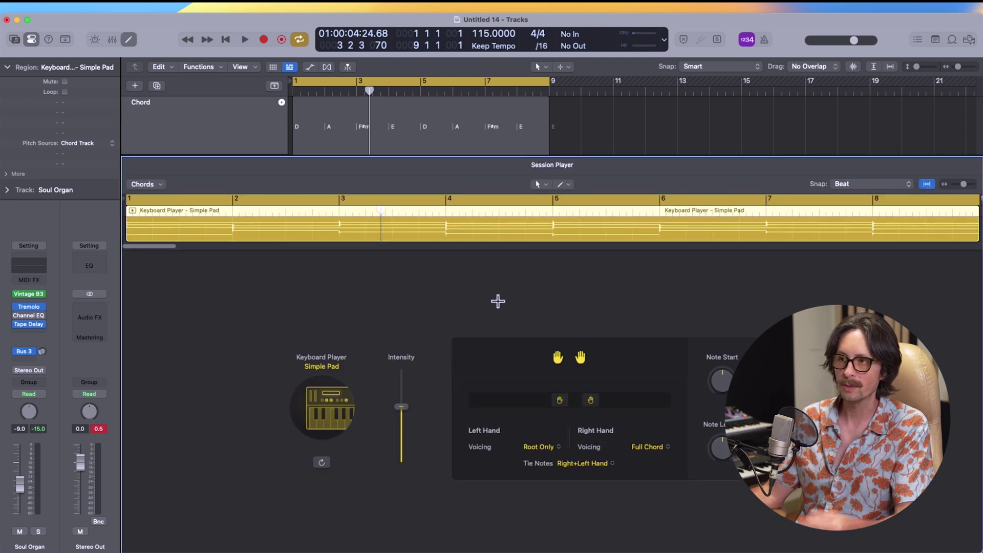
left_click(328, 367)
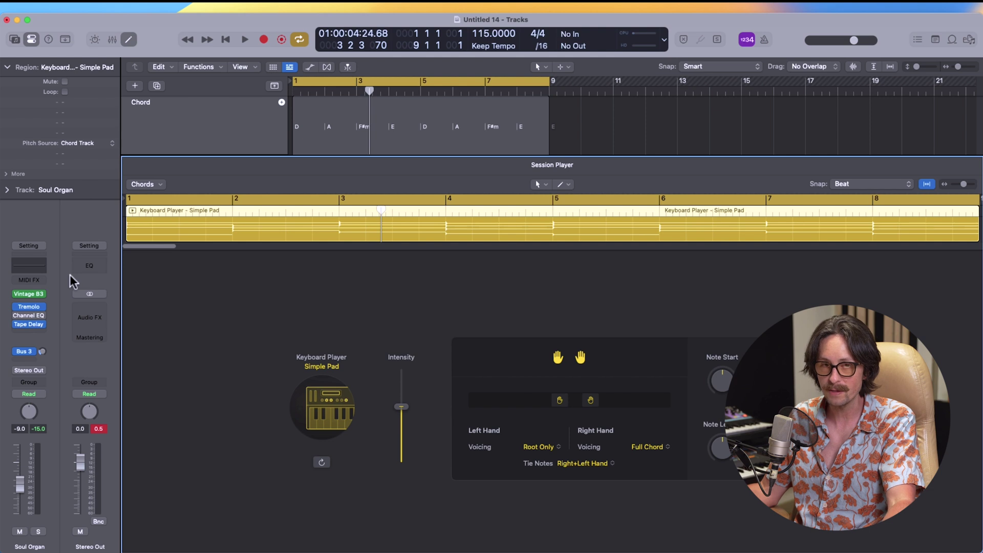
Duplicate the Soul Organ track as a new empty track with the same settings.
key("e")
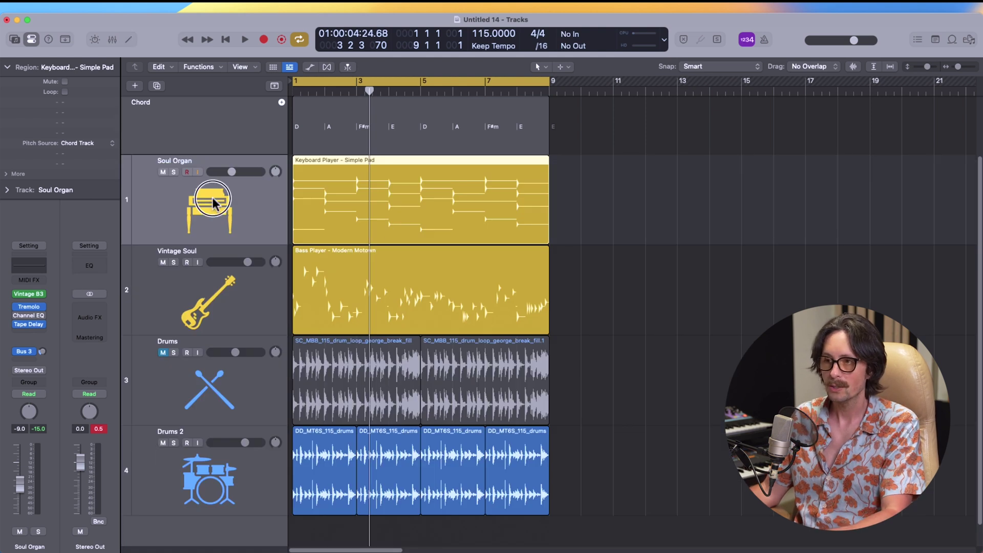
key("super+d")
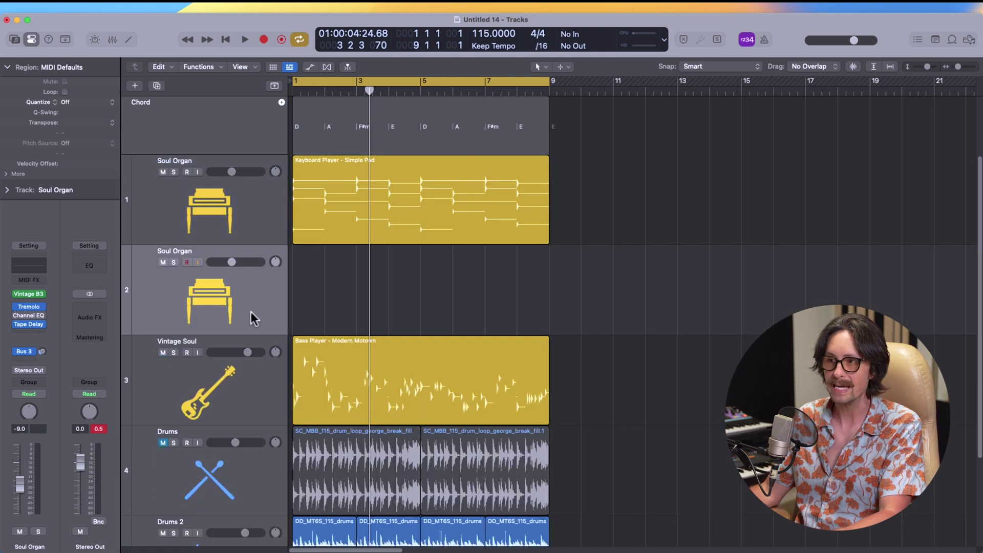
left_click(344, 218)
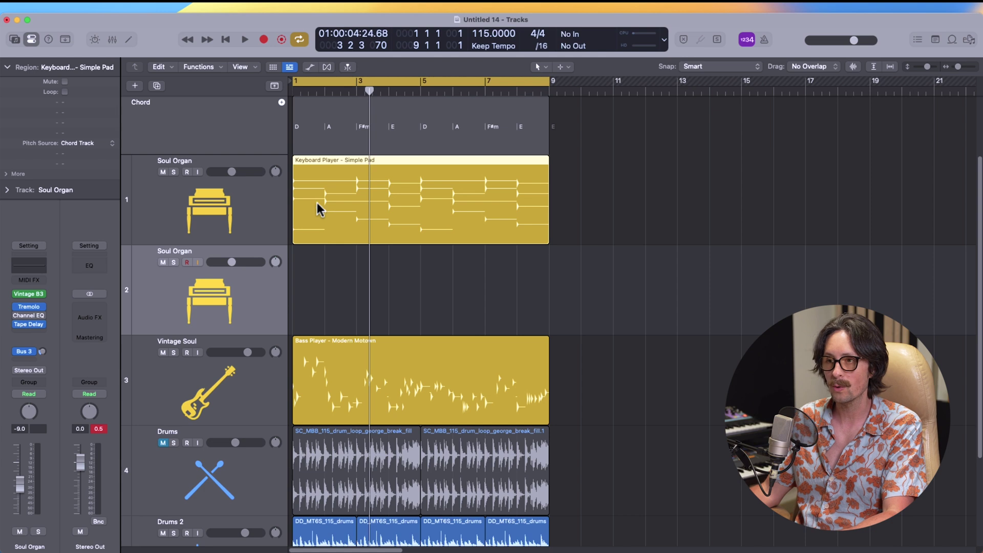
left_click(233, 190)
Switch the first track's Keyboard Player region to the Block Chords style.
double_click(374, 190)
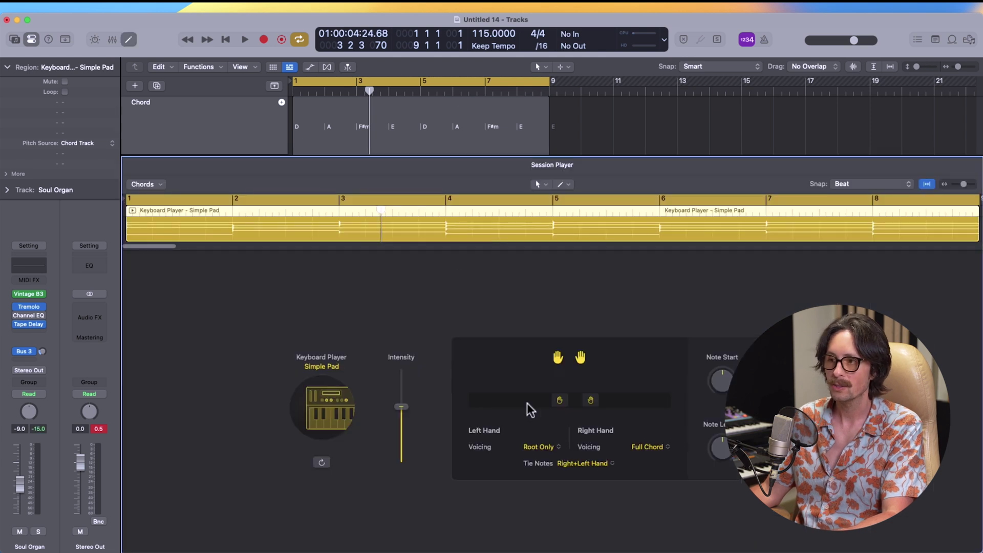
left_click(337, 397)
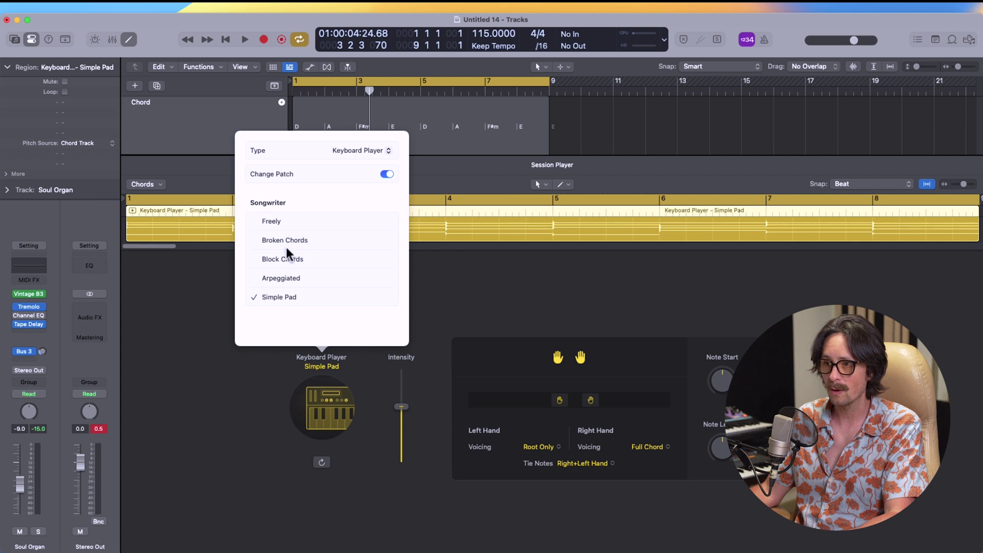
left_click(294, 259)
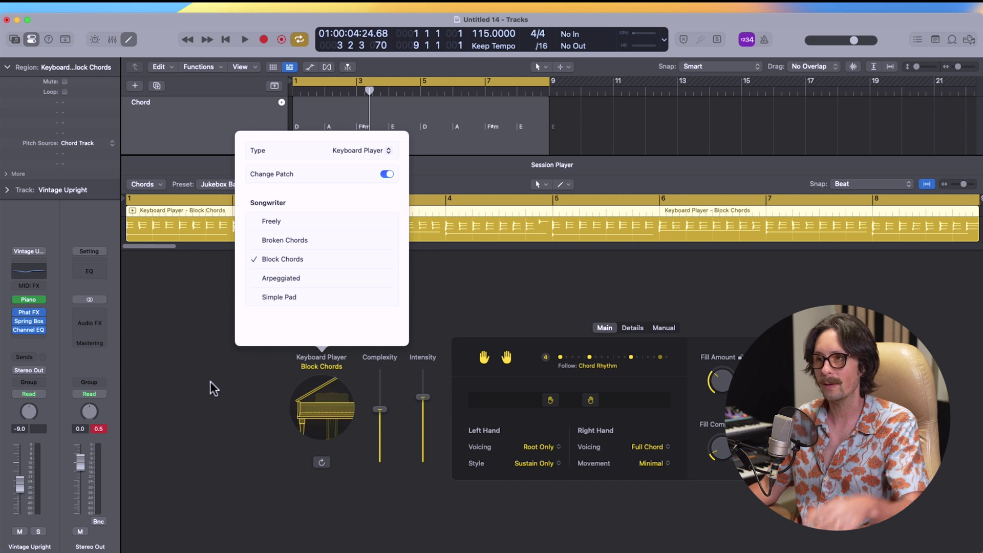
left_click(205, 416)
Copy the Block Chords region onto the Soul Organ track and mute Vintage Upright.
key("x")
key("x")
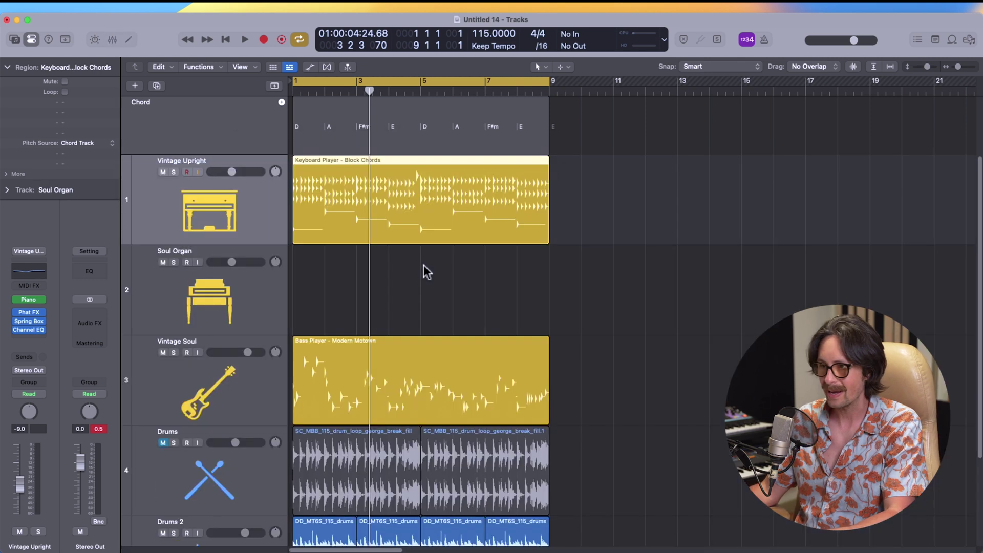
left_click_drag(353, 225, 339, 283)
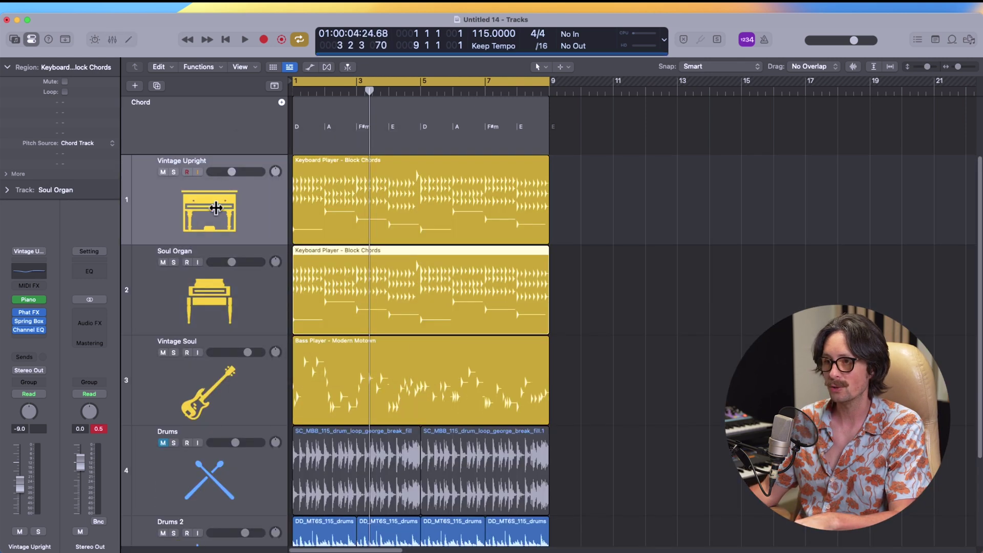
left_click(163, 172)
Play the song from the start and raise Soul Organ's volume to -8.2 dB.
left_click(202, 306)
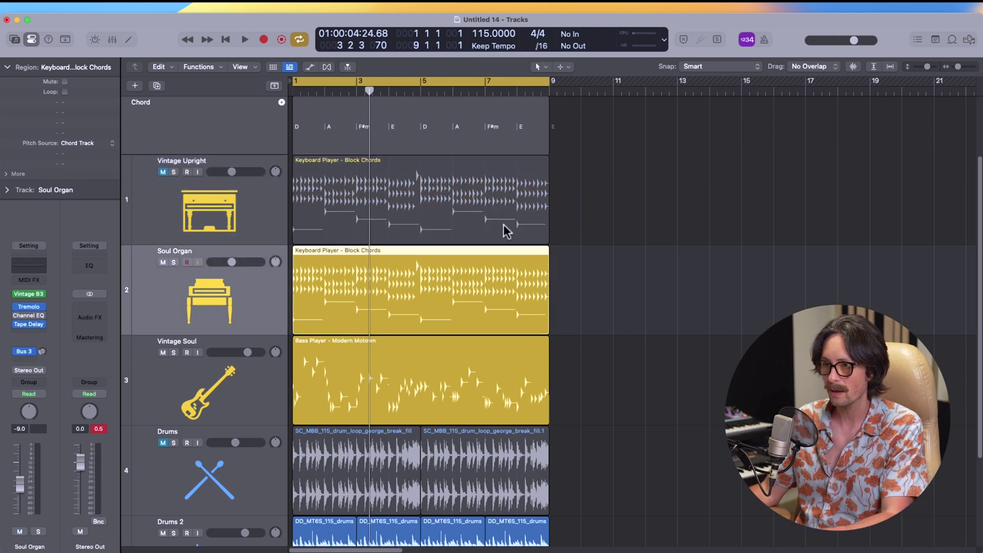
left_click(654, 309)
key("Return")
key("space")
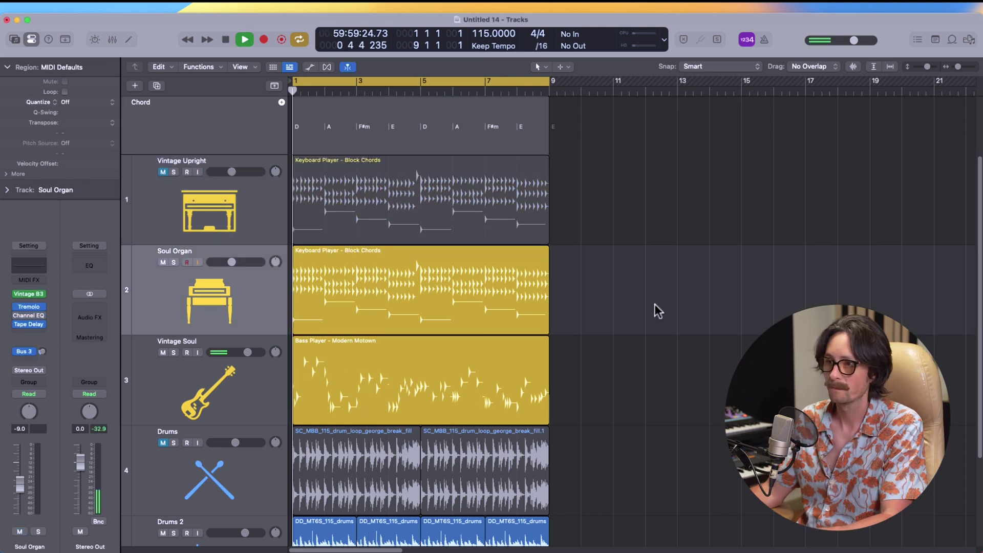
left_click(184, 285)
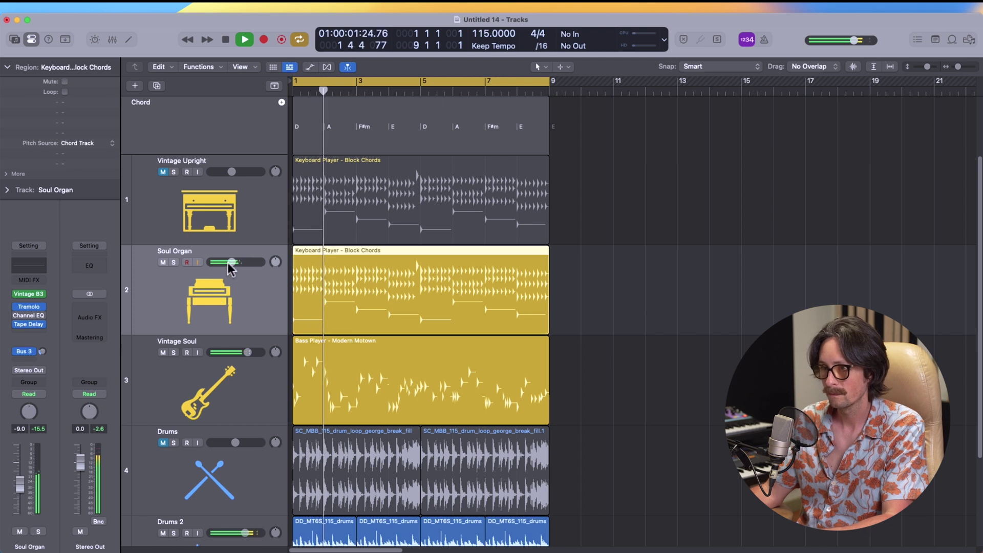
left_click_drag(228, 262, 233, 262)
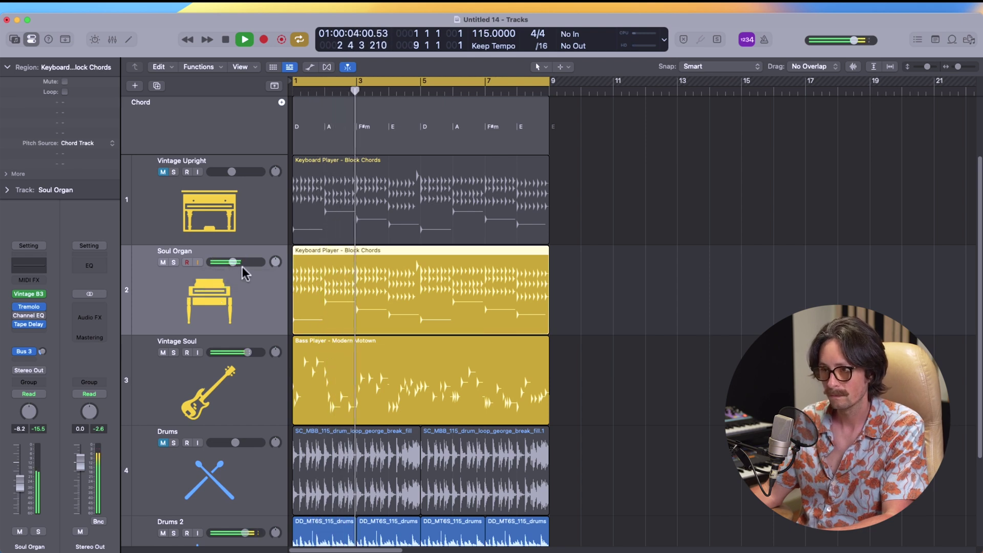
double_click(324, 314)
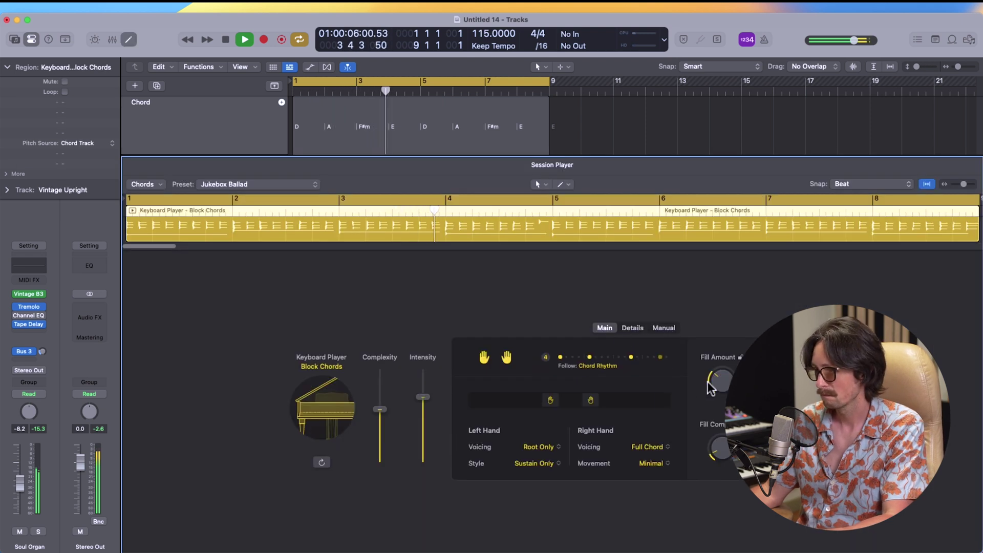
Raise the organ's Fill Amount to 38% and Fill Complexity to 26, and lower its Complexity.
left_click_drag(724, 392, 724, 382)
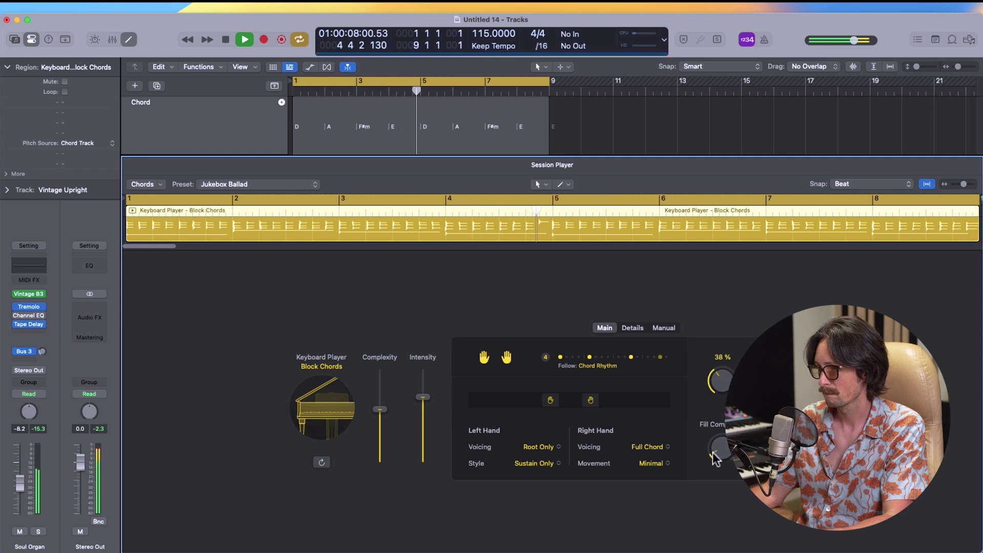
left_click_drag(721, 436, 721, 433)
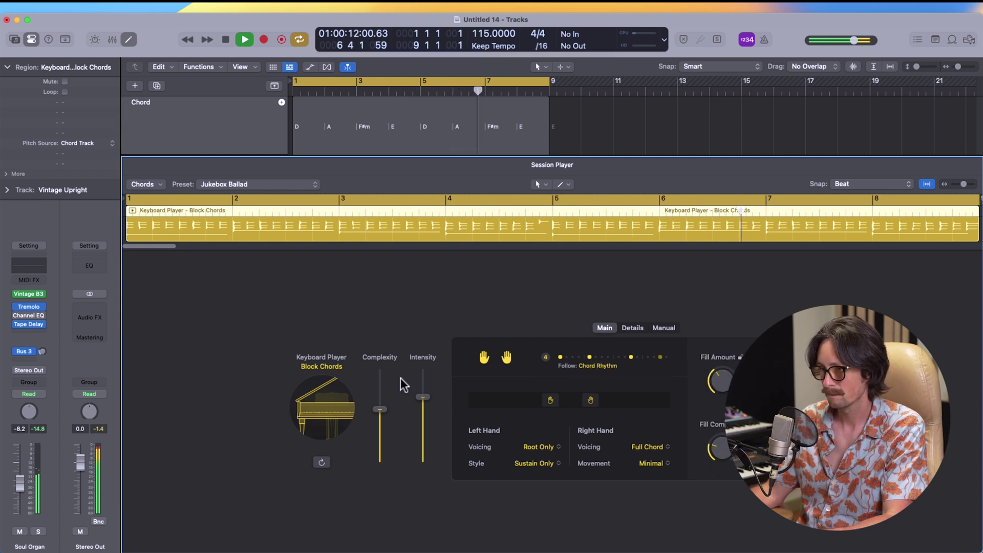
left_click_drag(380, 411, 376, 435)
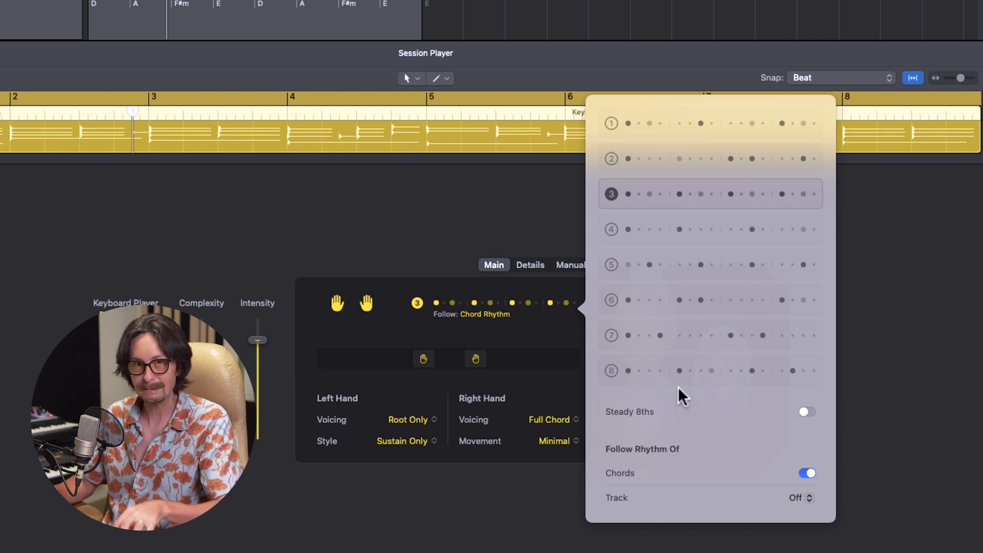
Make the Block Chords part follow the Drums 2 track's rhythm.
left_click(798, 499)
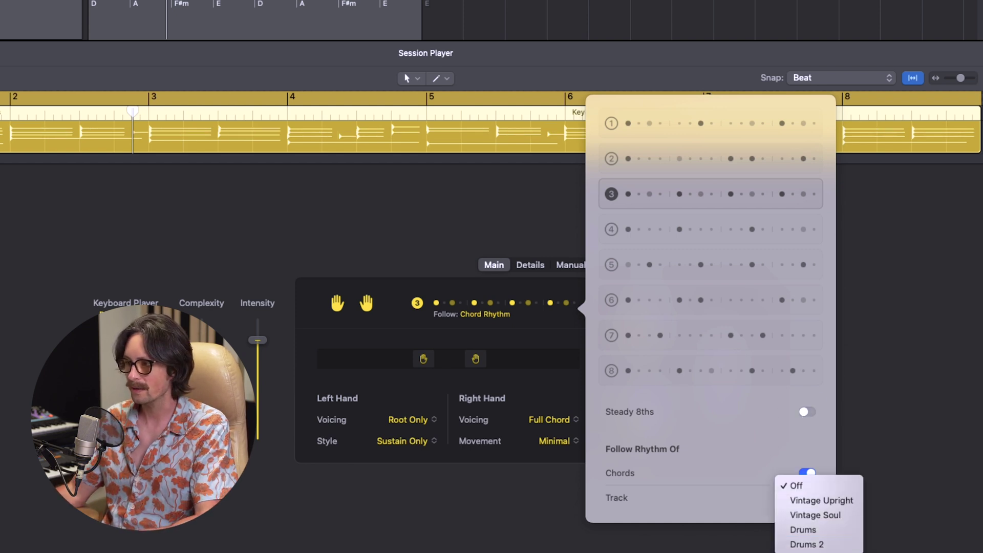
left_click(830, 546)
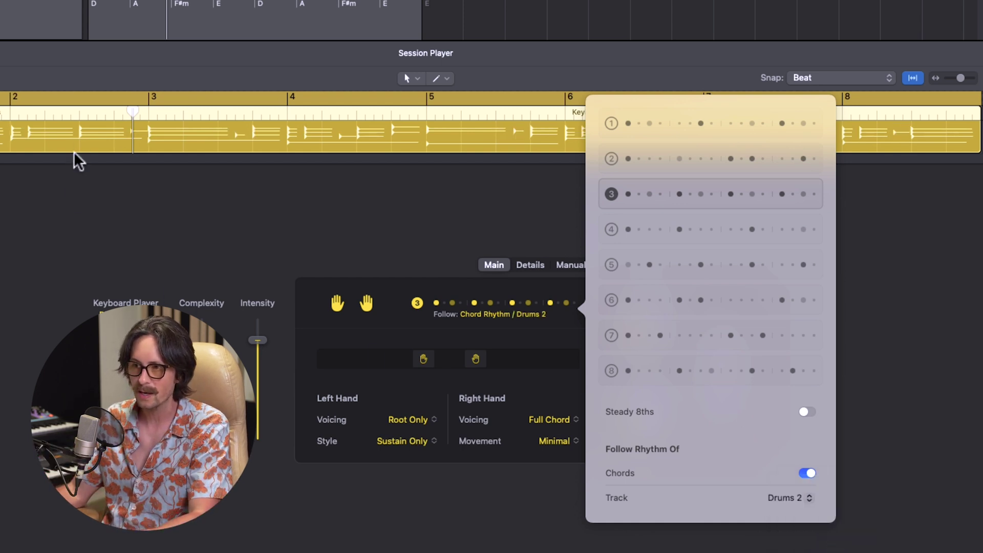
left_click(907, 246)
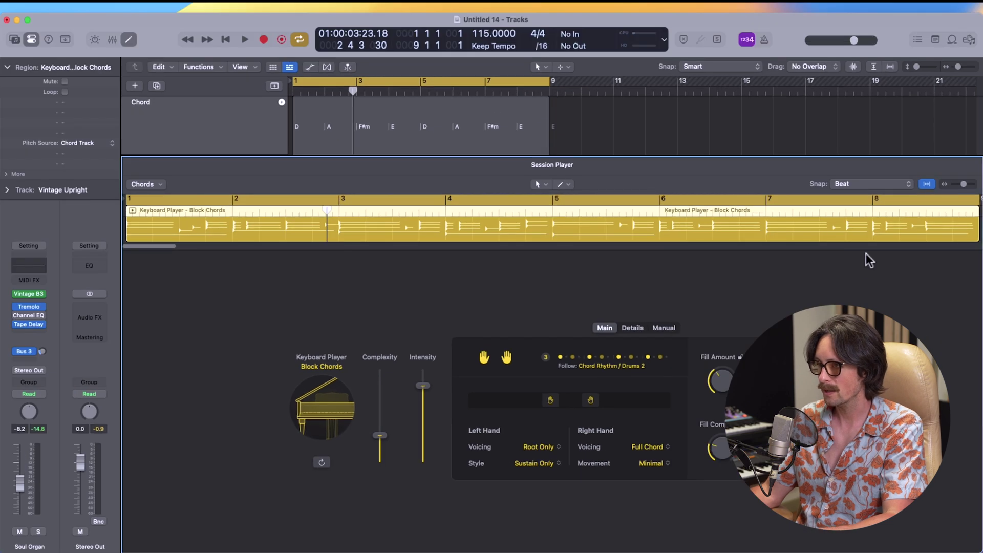
Raise Soul Organ's volume to -5.2 dB while playing, then stop and select its Block Chords region.
key("space")
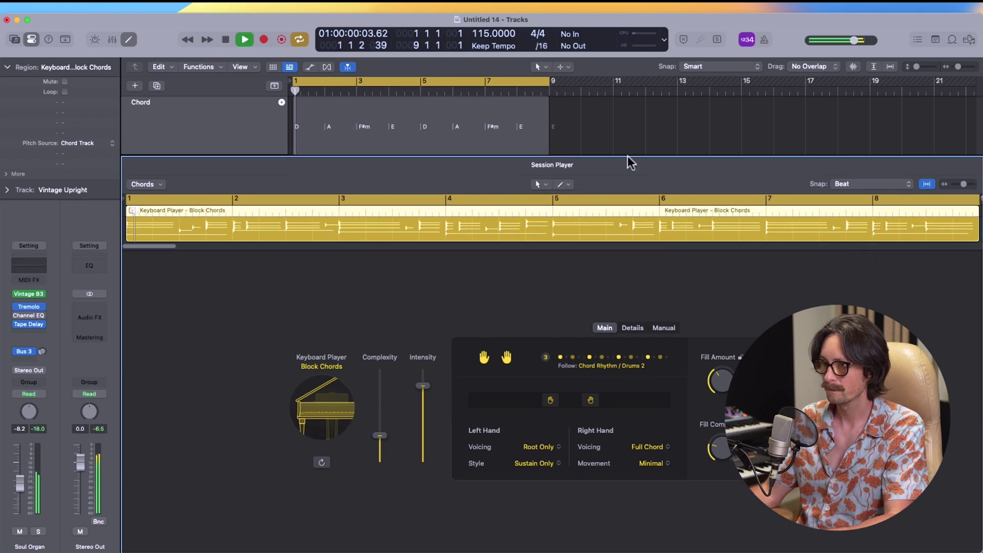
key("e")
left_click(489, 299)
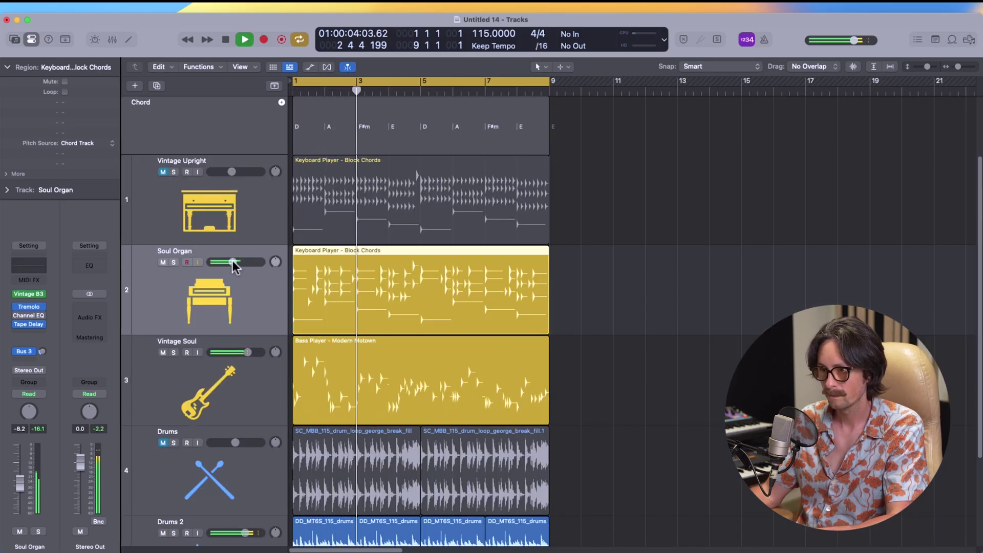
left_click_drag(233, 260, 242, 257)
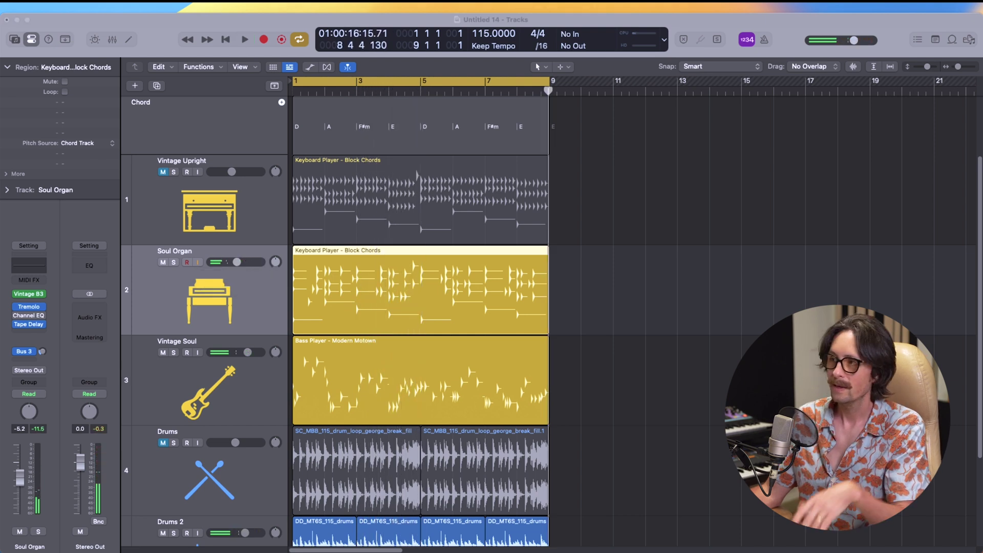
left_click(789, 154)
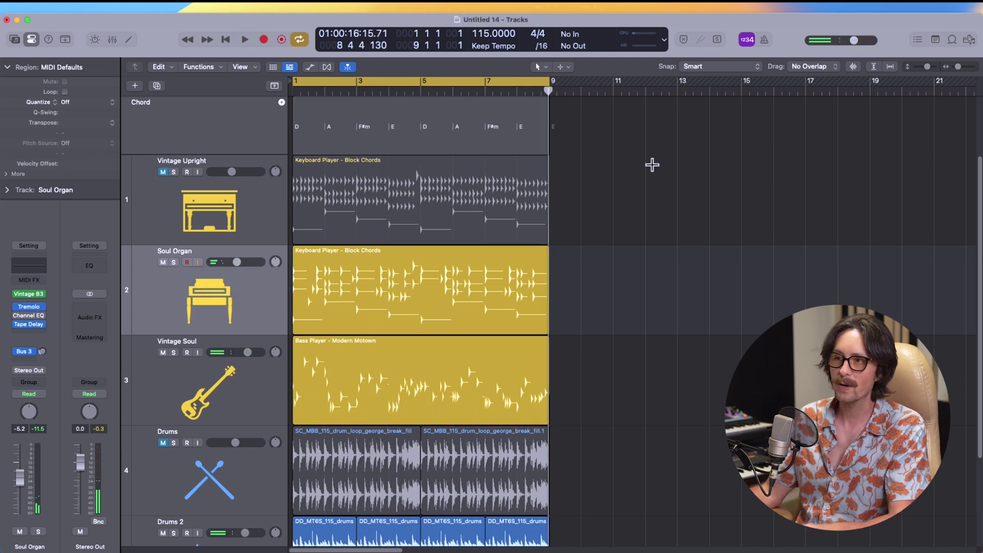
left_click(254, 280)
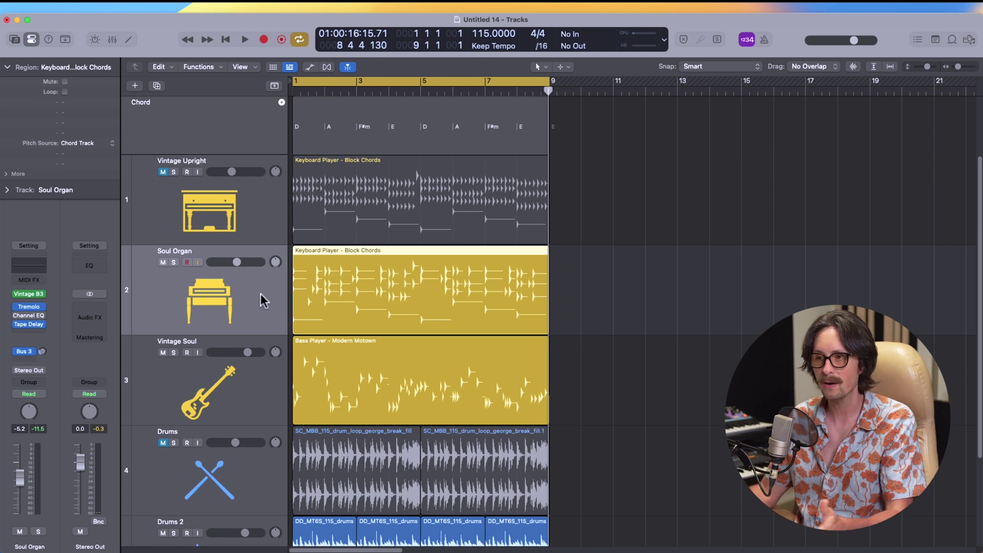
Create a software instrument track loaded with Cradle's The Prince plug-in.
left_click(135, 87)
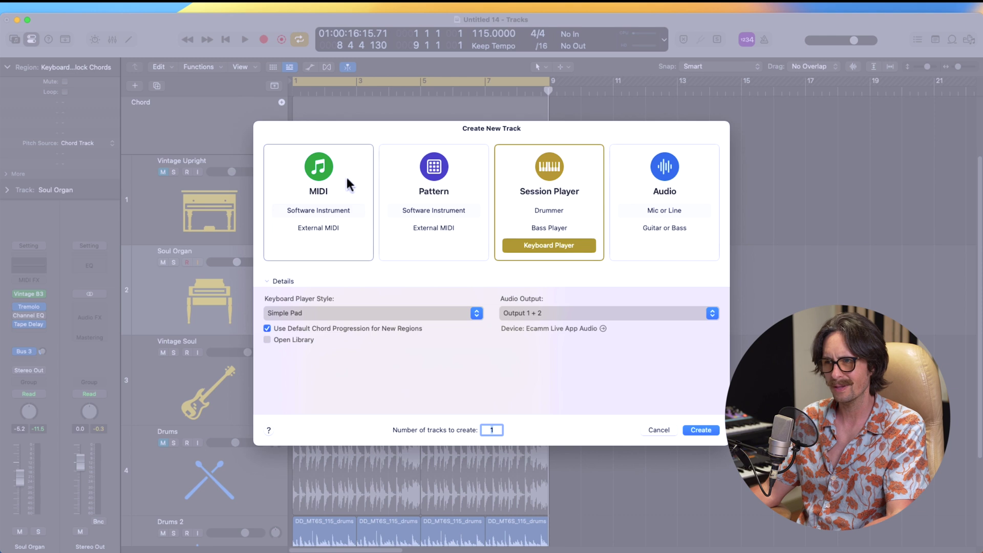
left_click(342, 179)
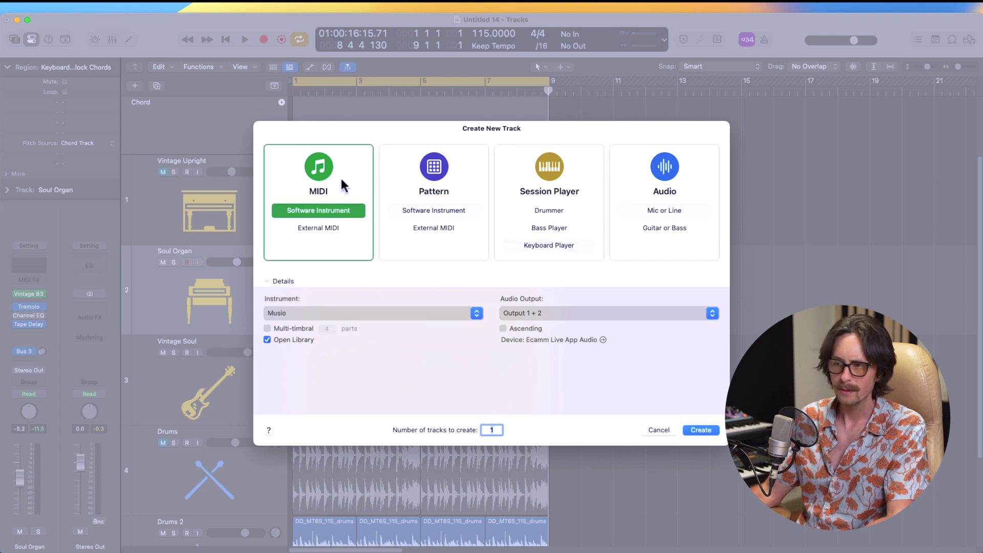
left_click(332, 315)
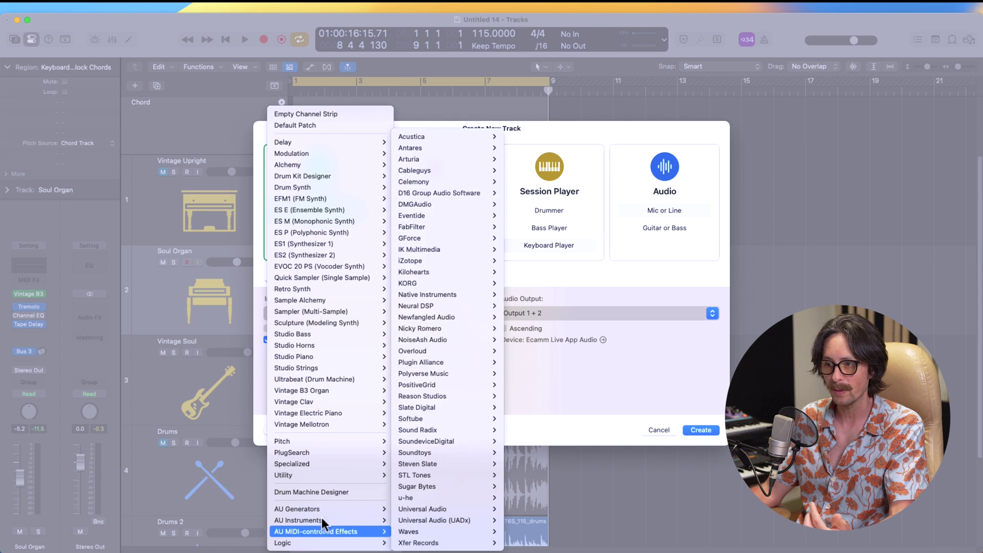
mouse_move(339, 520)
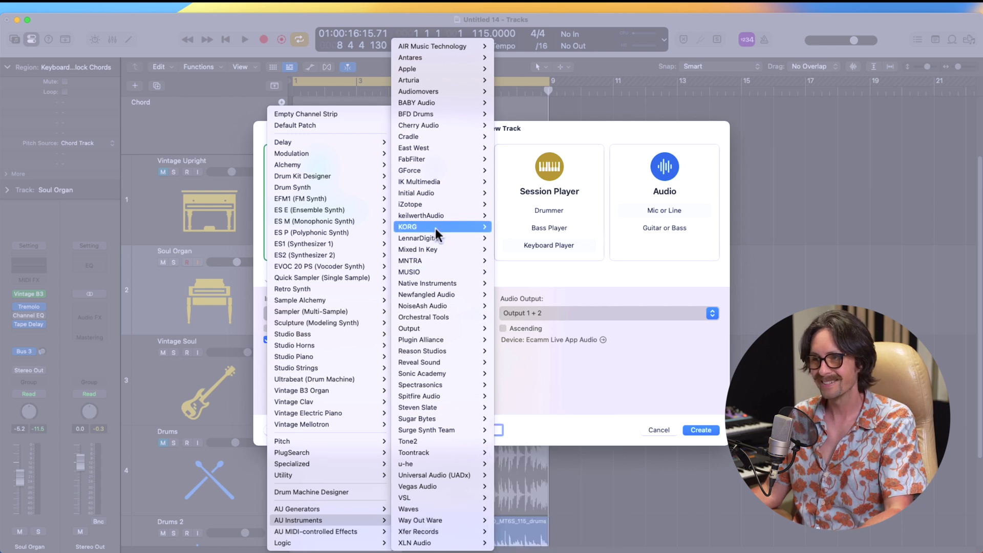
mouse_move(450, 135)
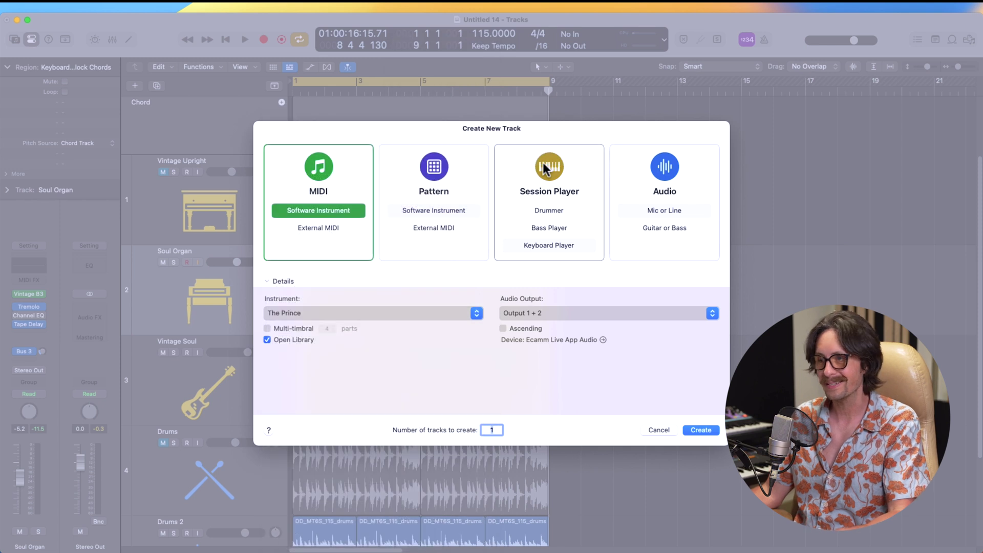
left_click(694, 429)
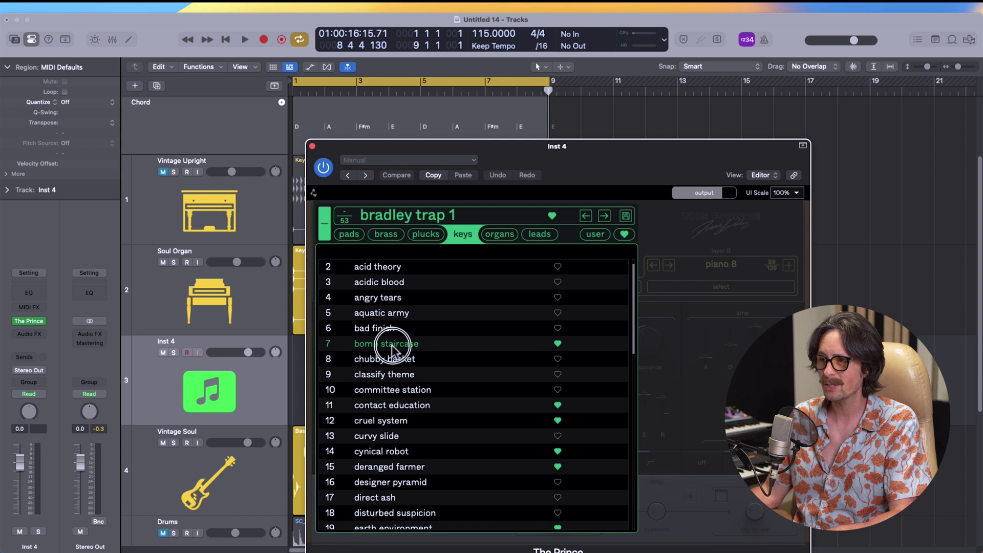
Load the bomb staircase preset on The Prince and copy the organ's Block Chords region onto Inst 4.
left_click(391, 344)
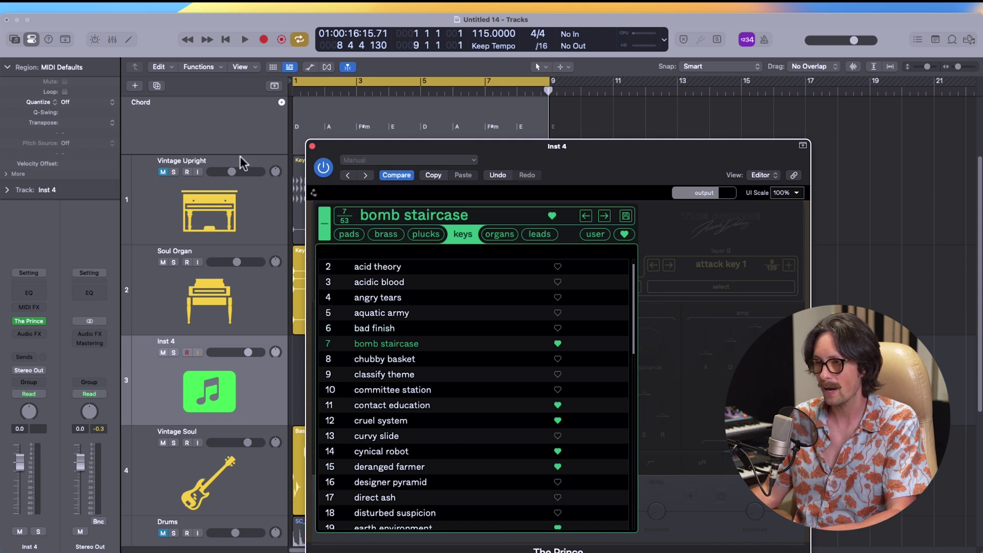
left_click_drag(331, 150, 683, 124)
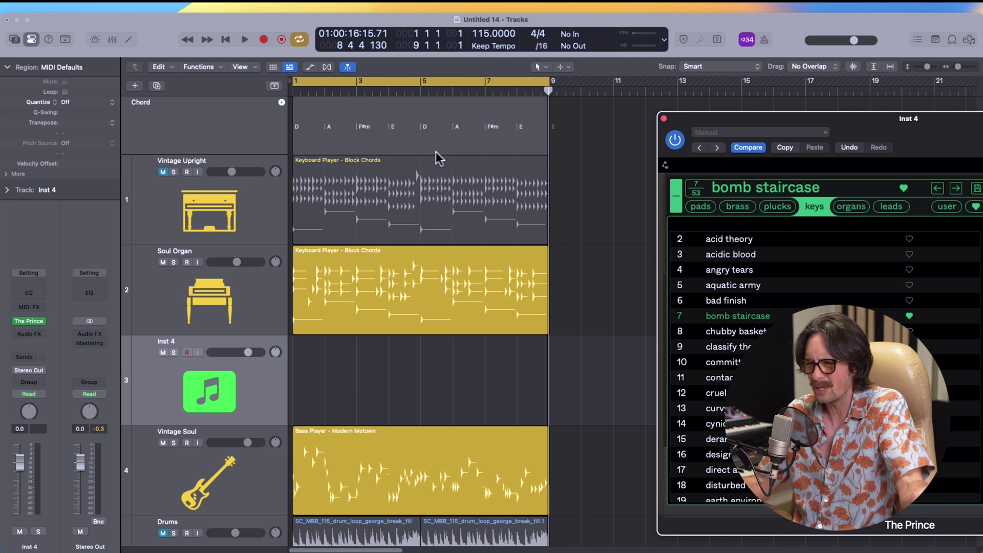
left_click(319, 296)
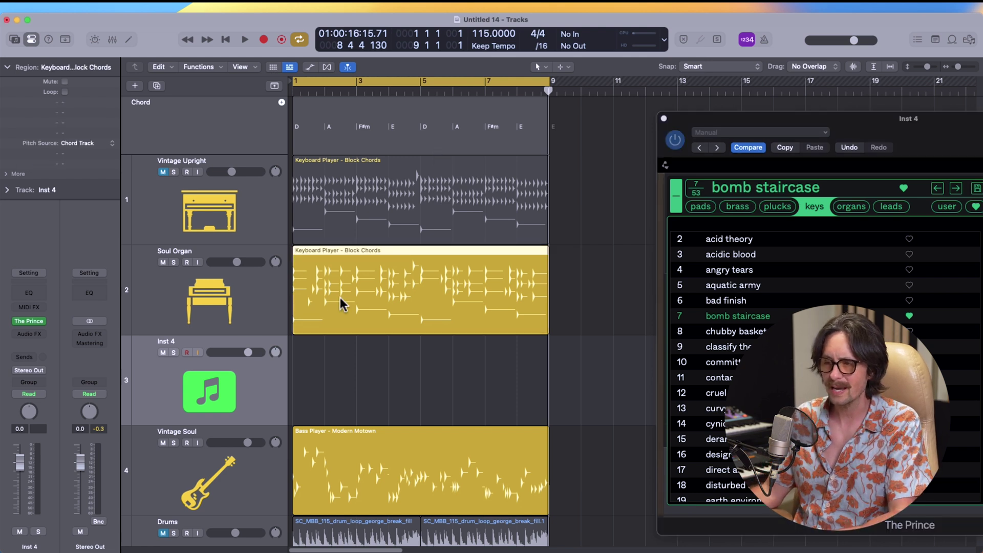
left_click_drag(358, 311, 367, 380)
Convert the copied region to a MIDI region and open its notes in the Piano Roll.
right_click(367, 380)
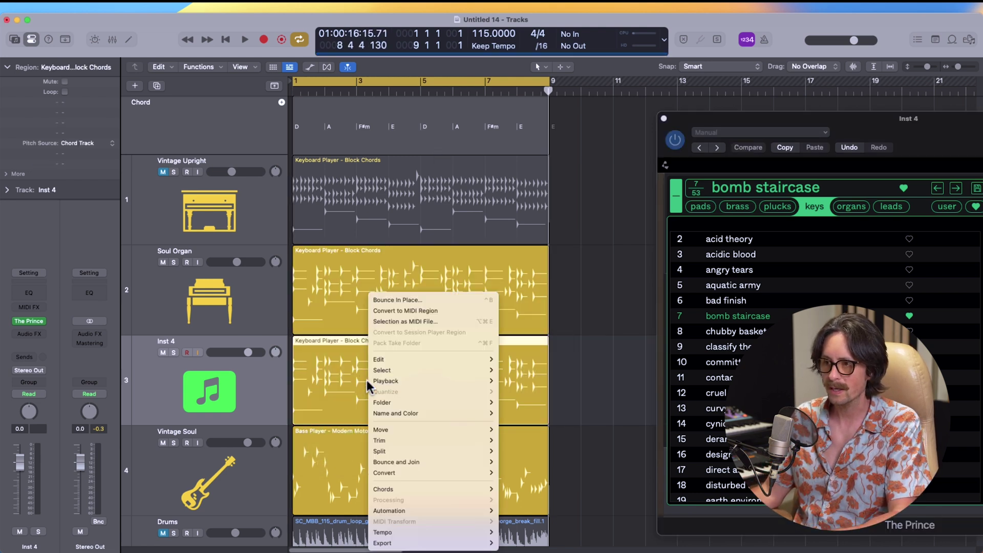
left_click(413, 308)
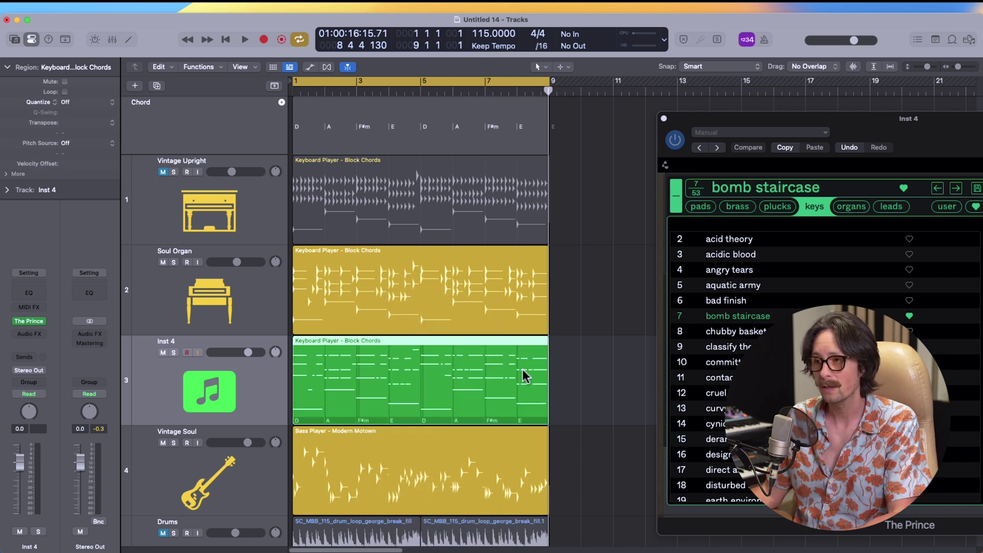
left_click_drag(570, 293, 289, 487)
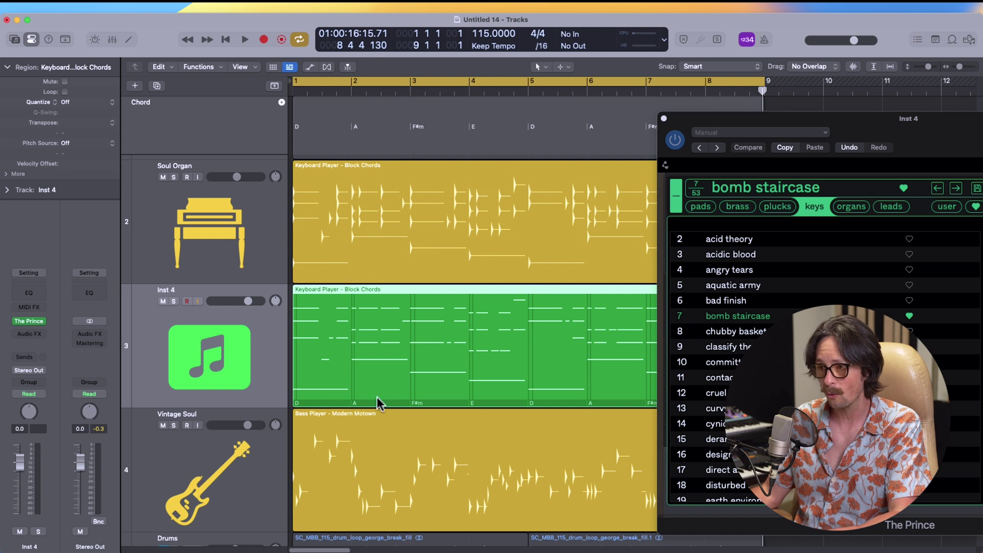
scroll(423, 373, "down", 2)
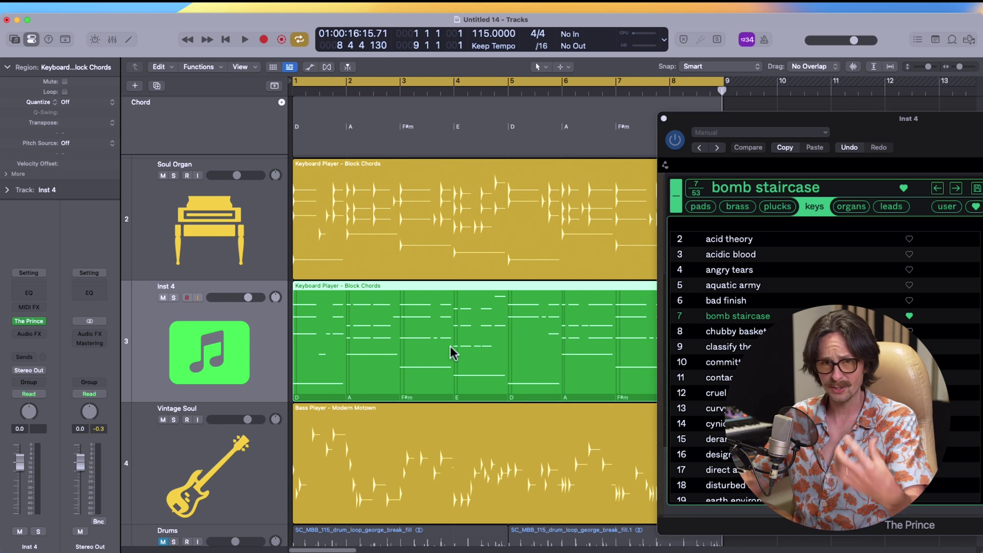
double_click(432, 355)
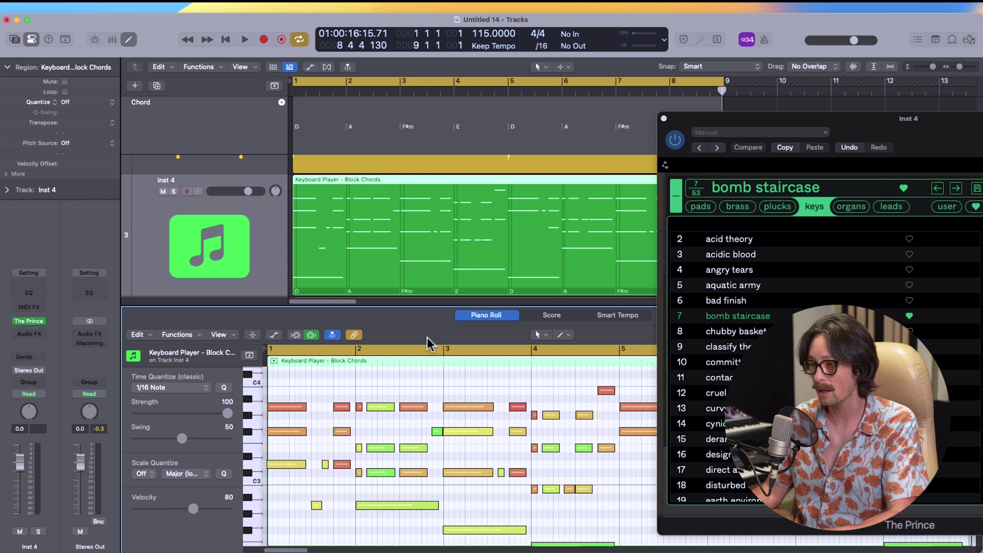
Show the Block Chords notes in a separate, enlarged Piano Roll window from bar 1, with the MIDI data lane.
key("super+4")
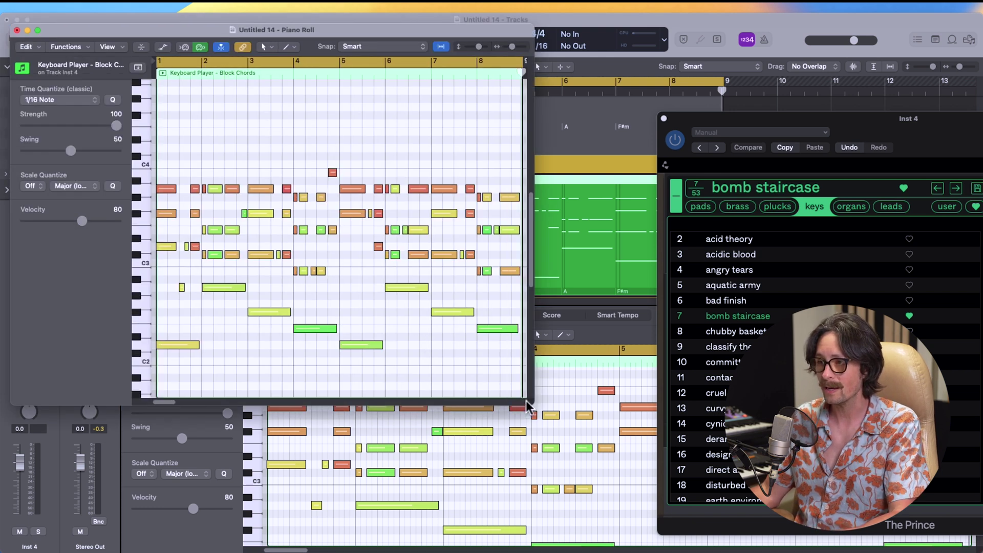
scroll(527, 401, "right", 15)
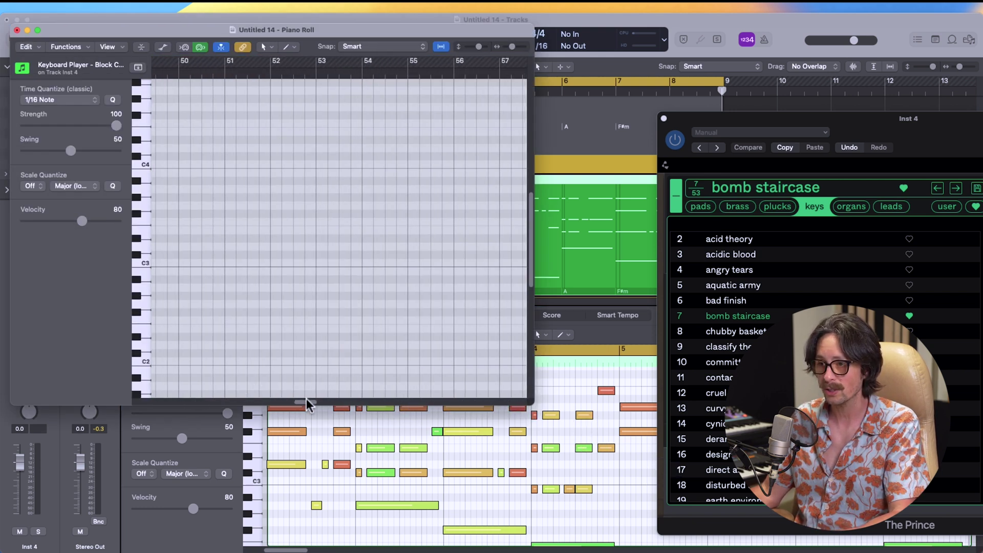
left_click_drag(306, 402, 160, 402)
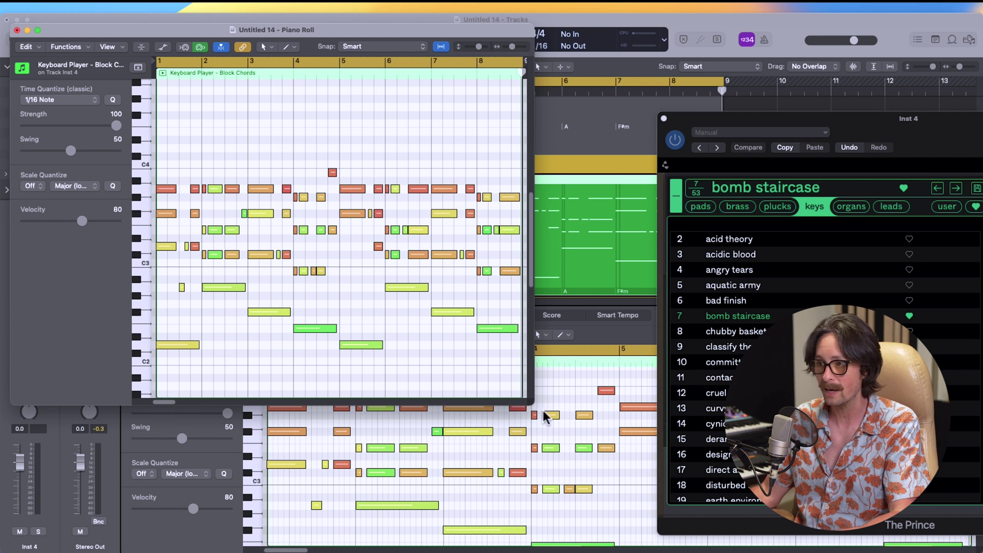
left_click_drag(532, 404, 802, 516)
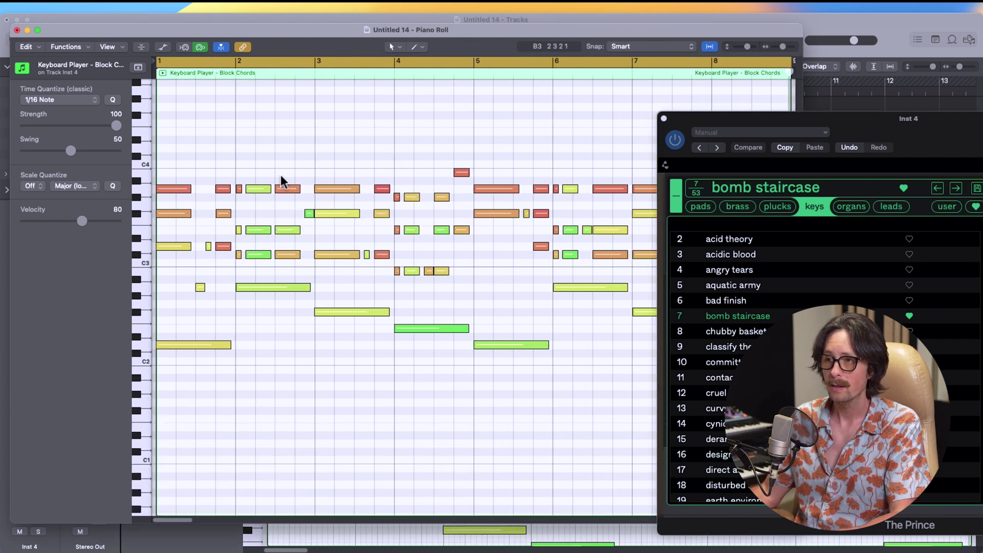
left_click(164, 47)
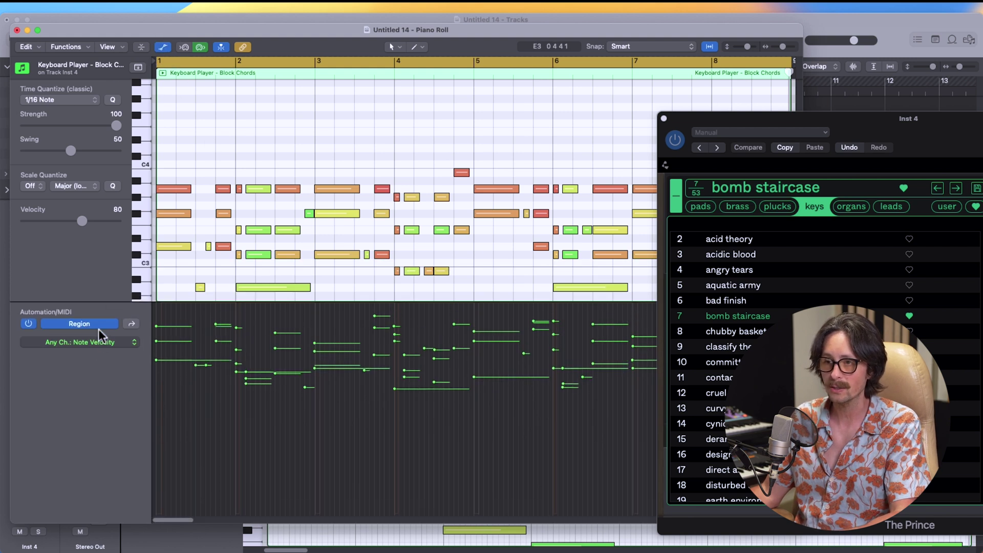
Show the sustain pedal (CC 64) data in the Piano Roll's MIDI lane and zoom to it.
left_click(110, 343)
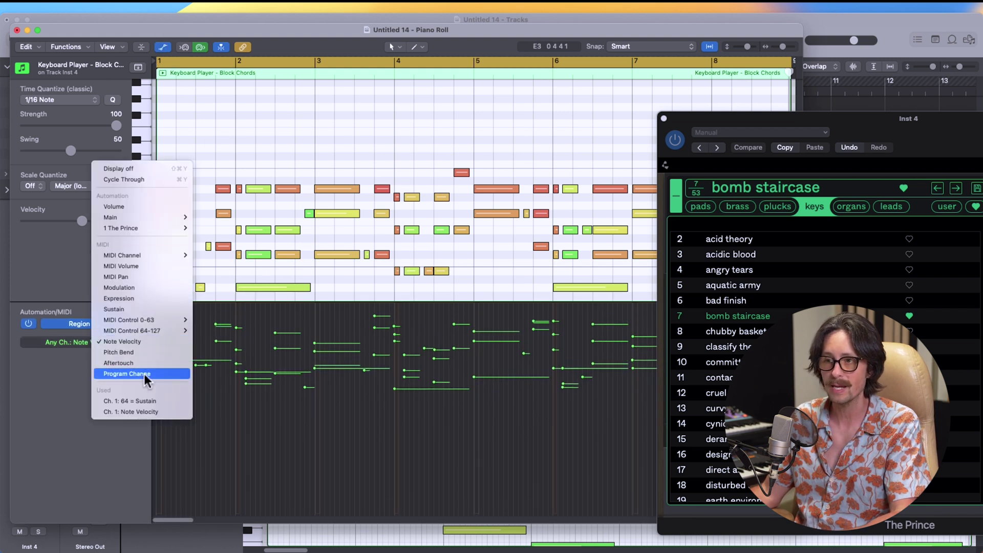
left_click(157, 403)
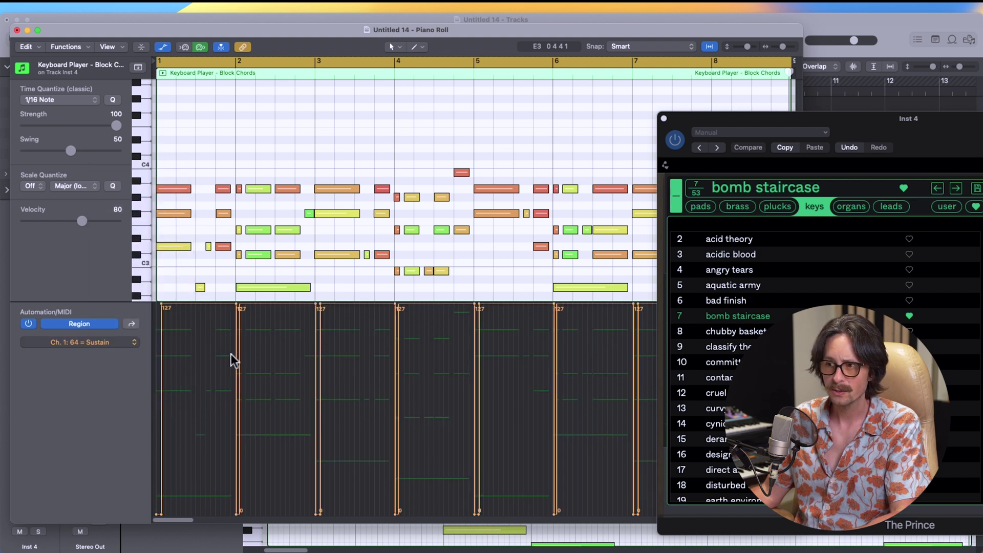
left_click(109, 343)
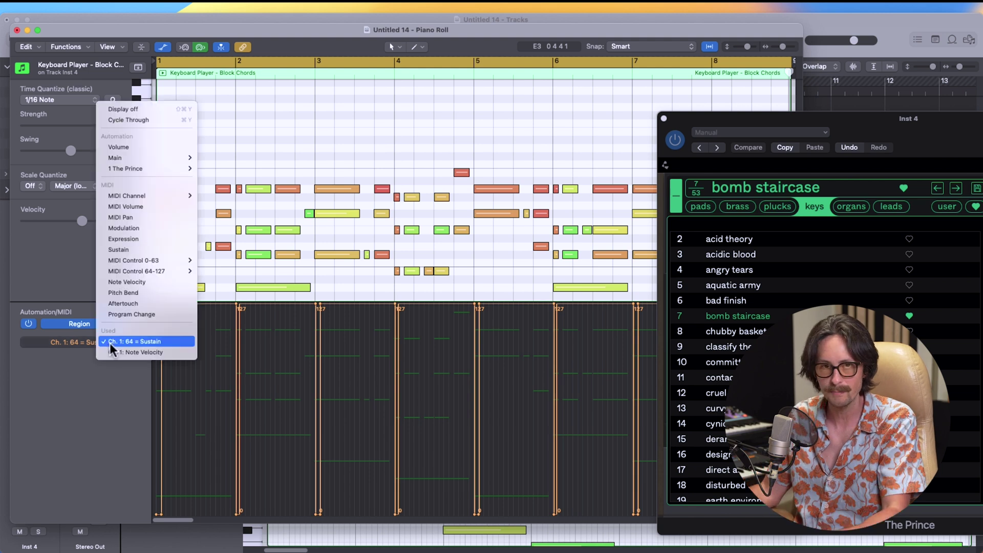
left_click(139, 354)
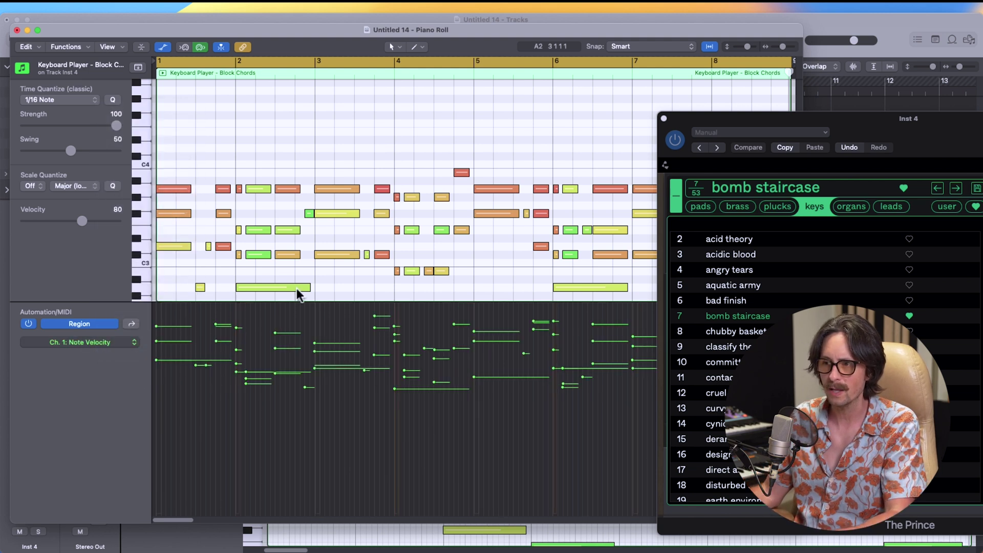
left_click(112, 342)
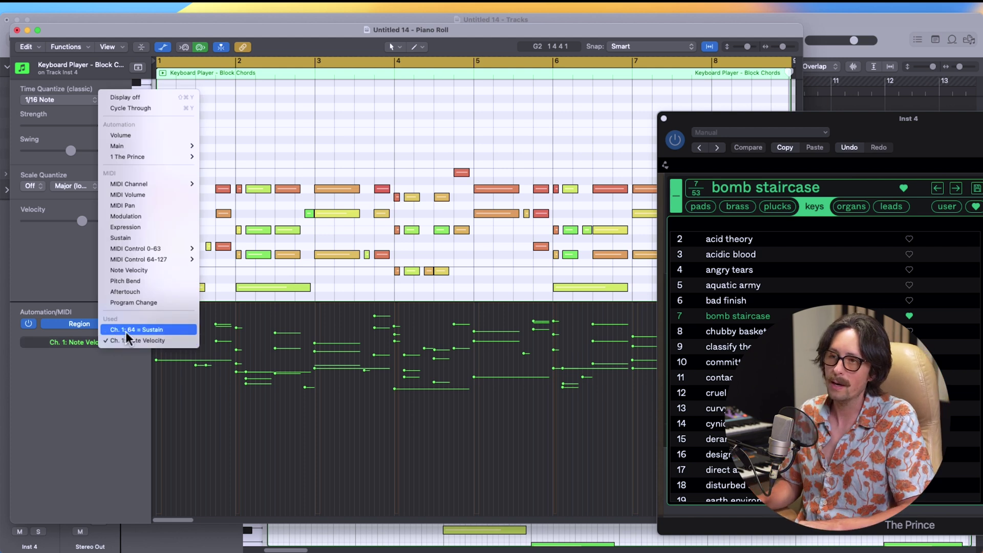
left_click(125, 331)
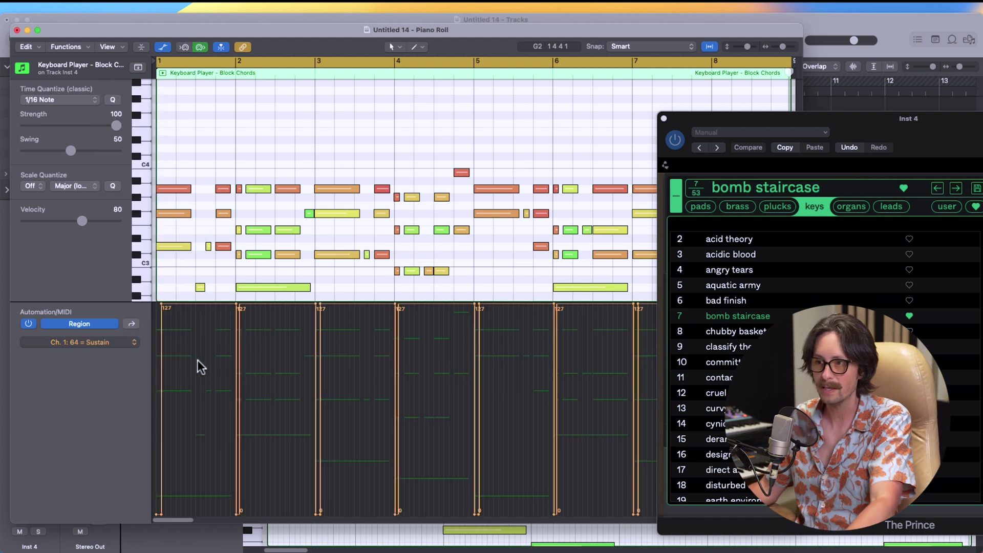
left_click(320, 419, "ctrl+alt")
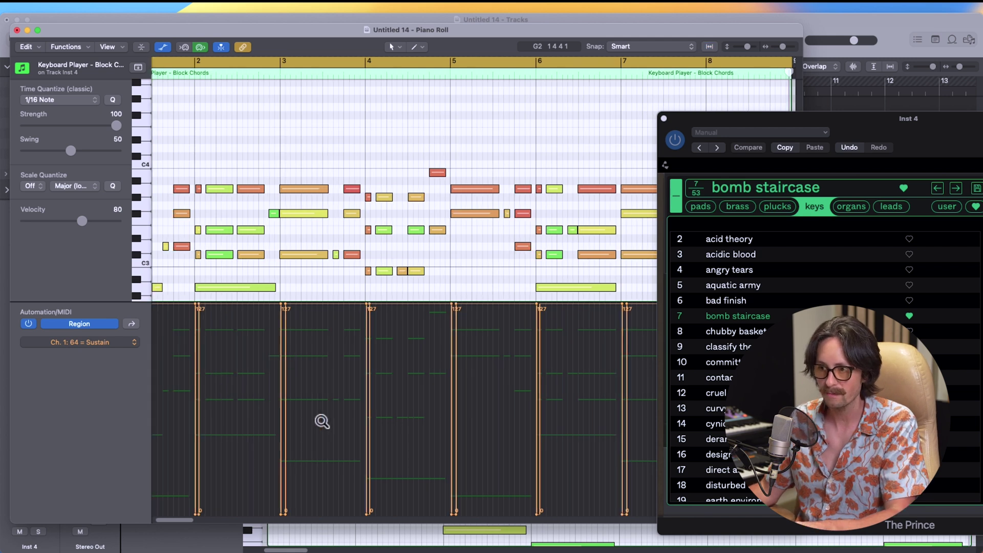
left_click(315, 415, "ctrl+alt")
left_click(340, 406, "ctrl+alt")
left_click(341, 406, "ctrl+alt")
left_click(338, 401, "ctrl+alt")
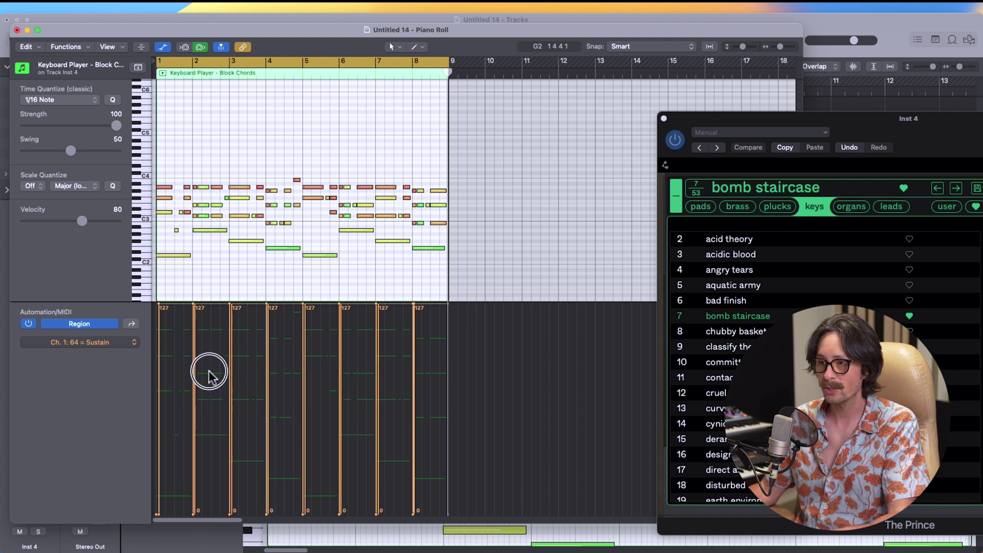
Delete the sustain events across bars 1–8 and pull the bar-1 sustain value down to 0.
left_click_drag(159, 325, 450, 373)
key("Delete")
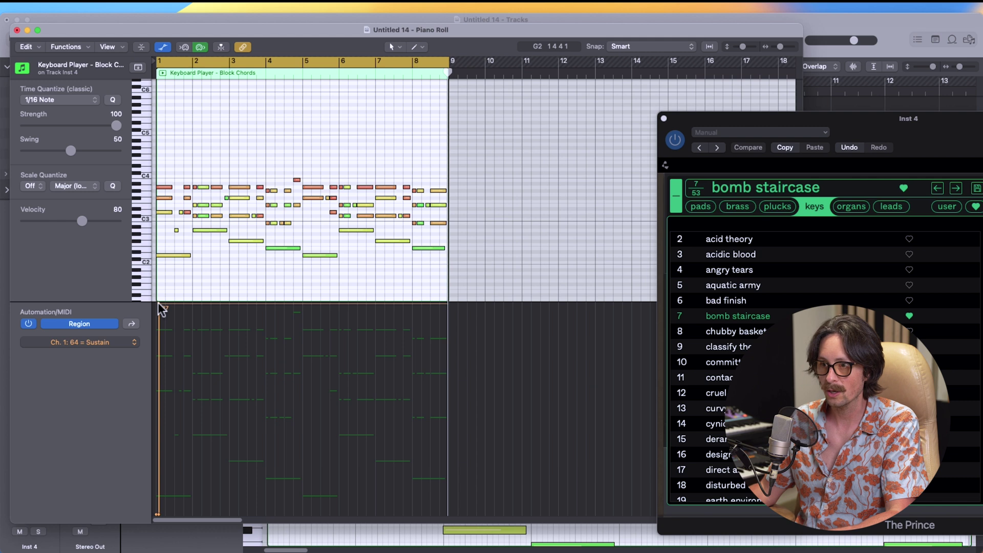
left_click_drag(158, 305, 155, 510)
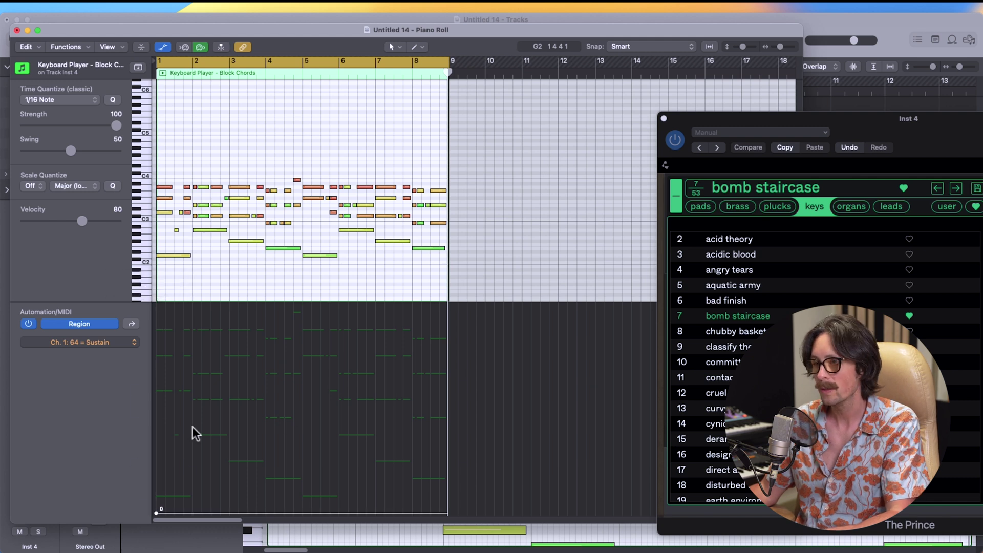
left_click(155, 513)
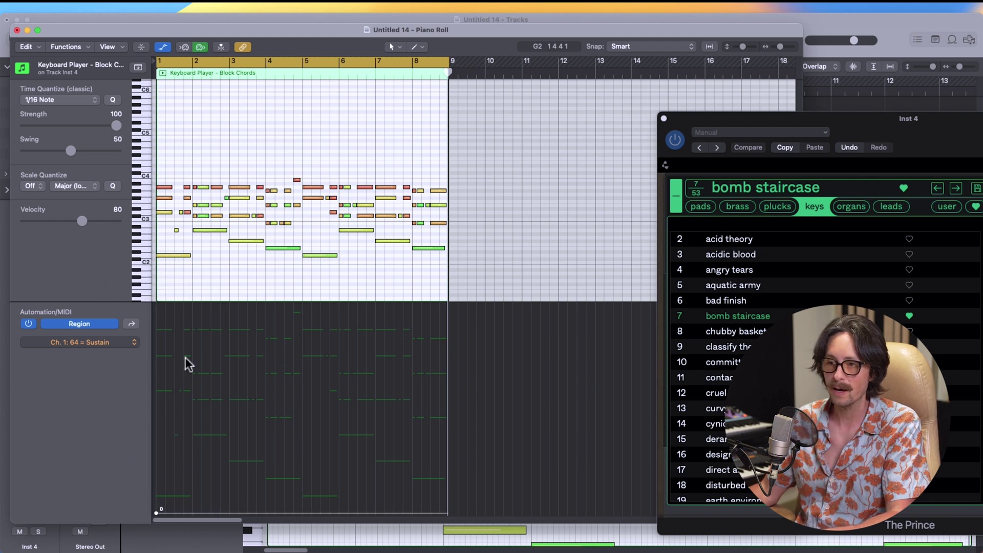
Close the Piano Roll window and toggle the Piano Roll editor and Mixer with P and X.
left_click(17, 30)
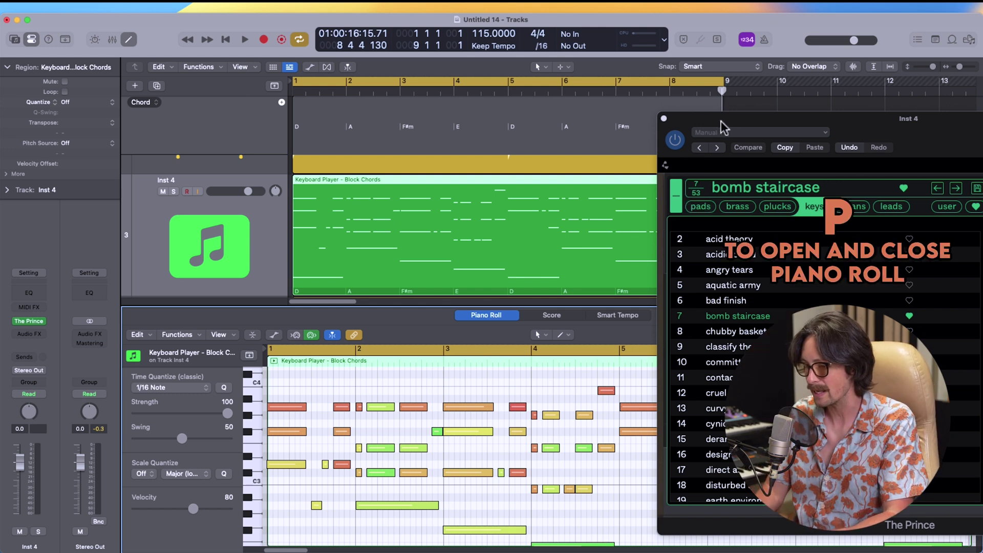
key("p")
key("p")
key("p")
key("p")
key("p")
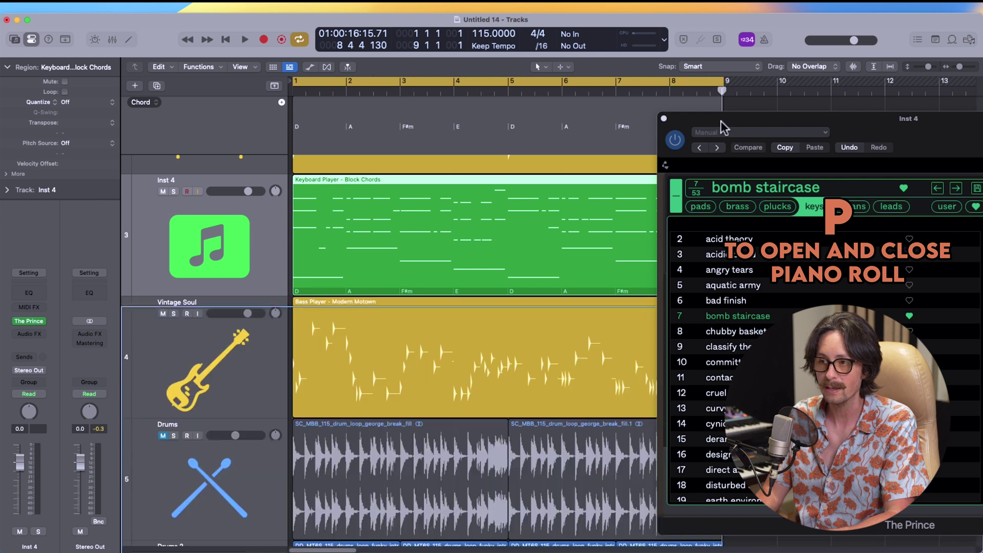
key("p")
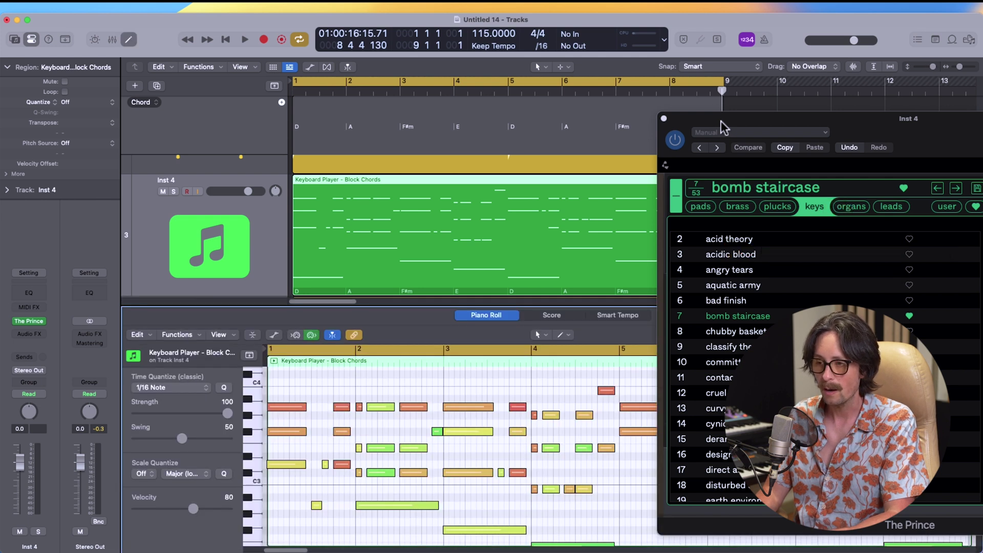
key("p")
key("x")
key("x")
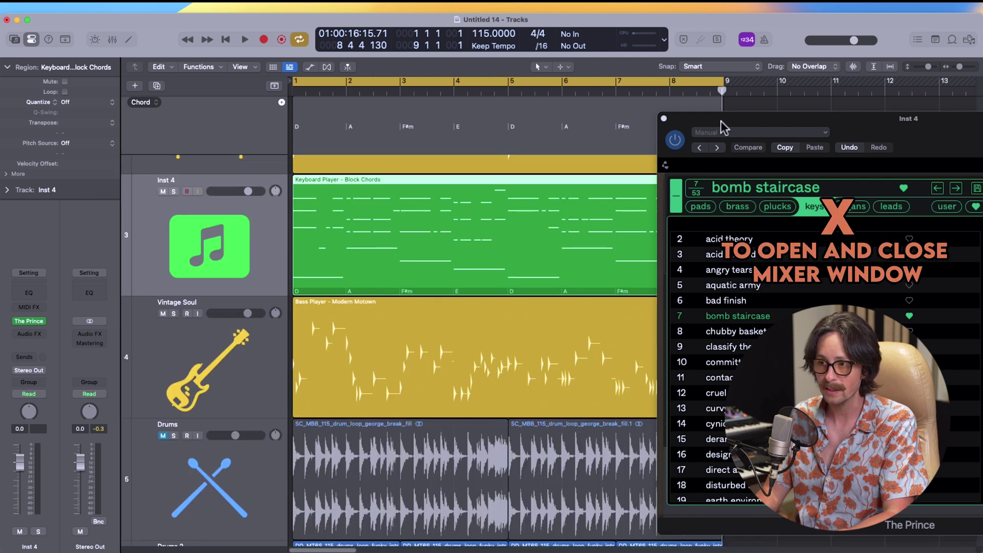
key("x")
key("x")
key("x")
key("x")
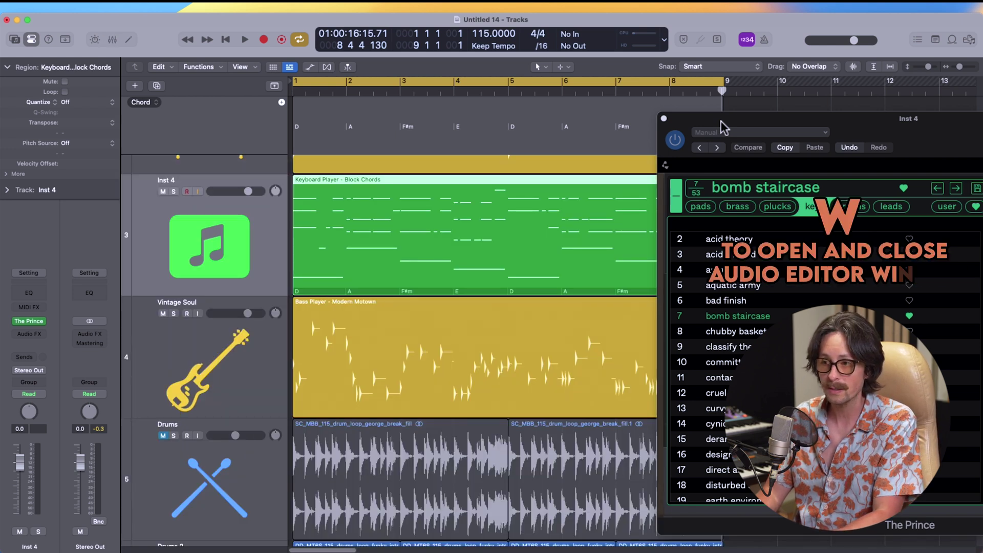
Open and close the drum loop's Audio Editor with W, then zoom the Tracks view out.
left_click(380, 471)
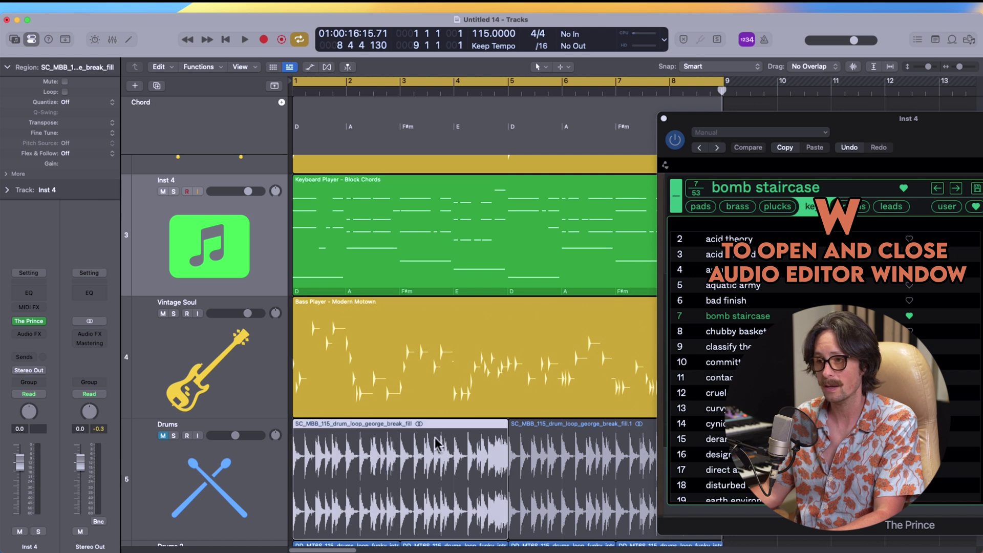
key("w")
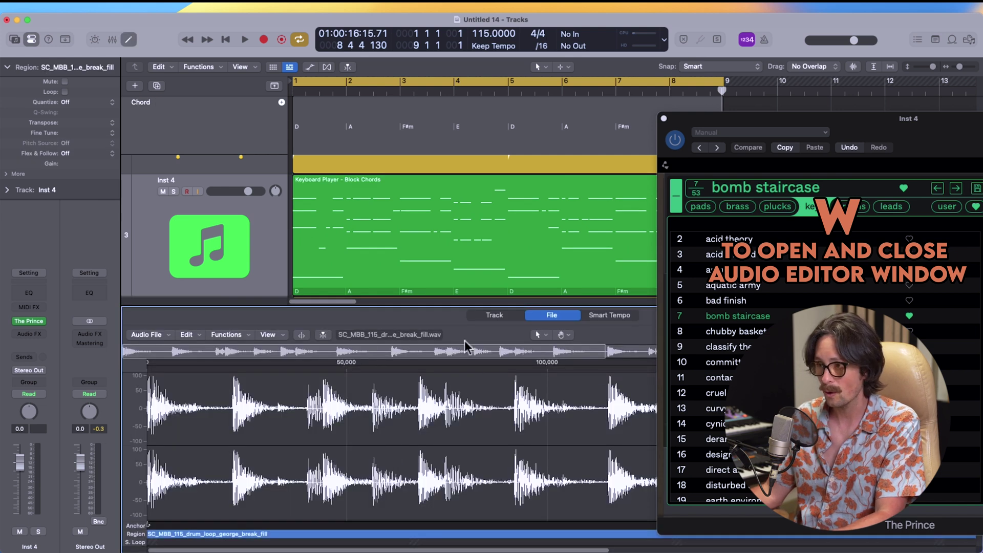
key("w")
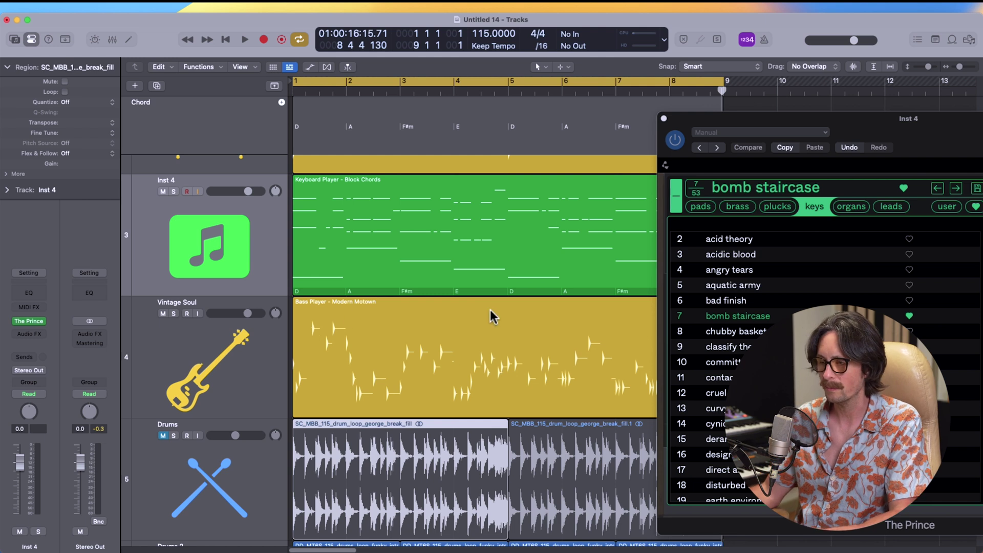
key("super+Up")
key("super+Left")
Mute the Soul Organ track, then select Inst 4 and centre The Prince plug-in window.
scroll(389, 251, "down", 2)
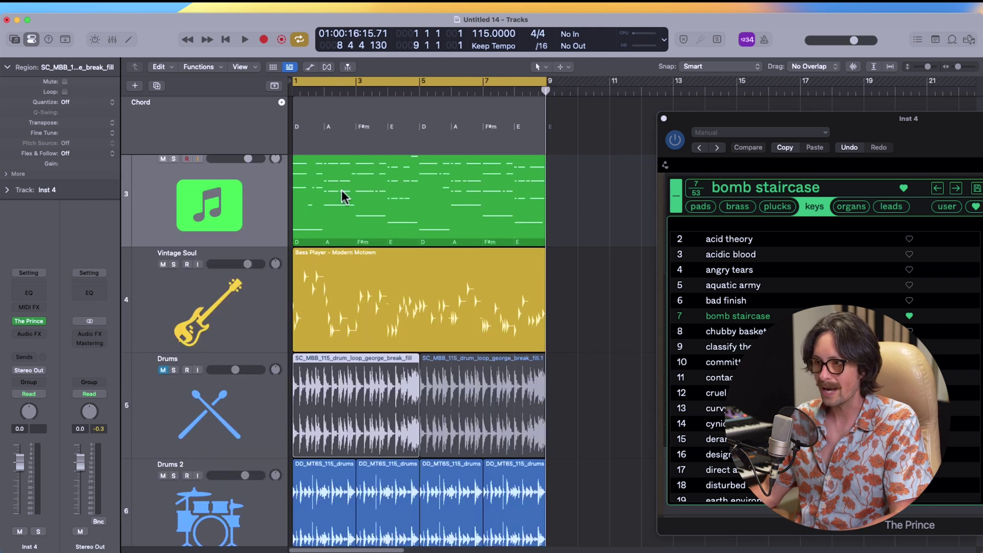
scroll(342, 197, "up", 5)
left_click(232, 241)
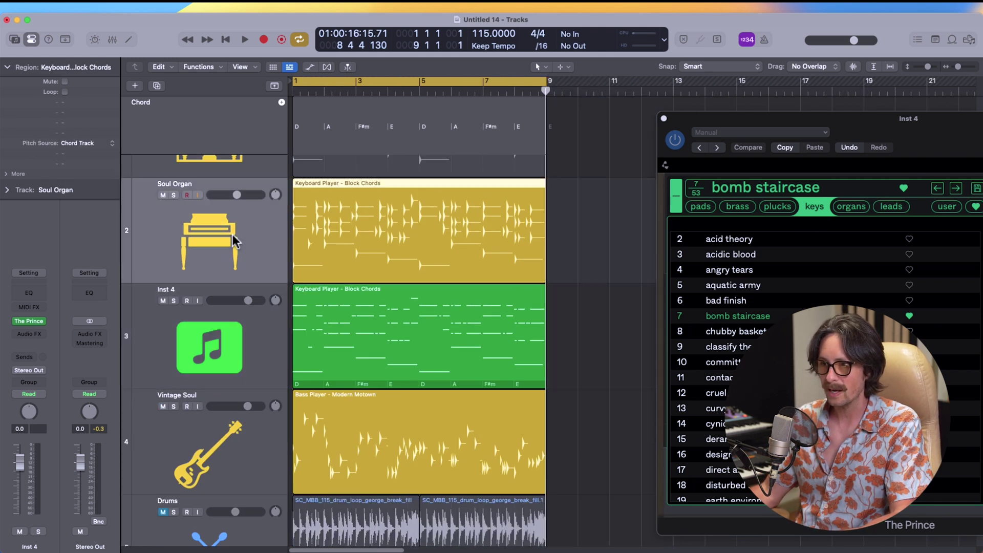
left_click(163, 195)
left_click(174, 325)
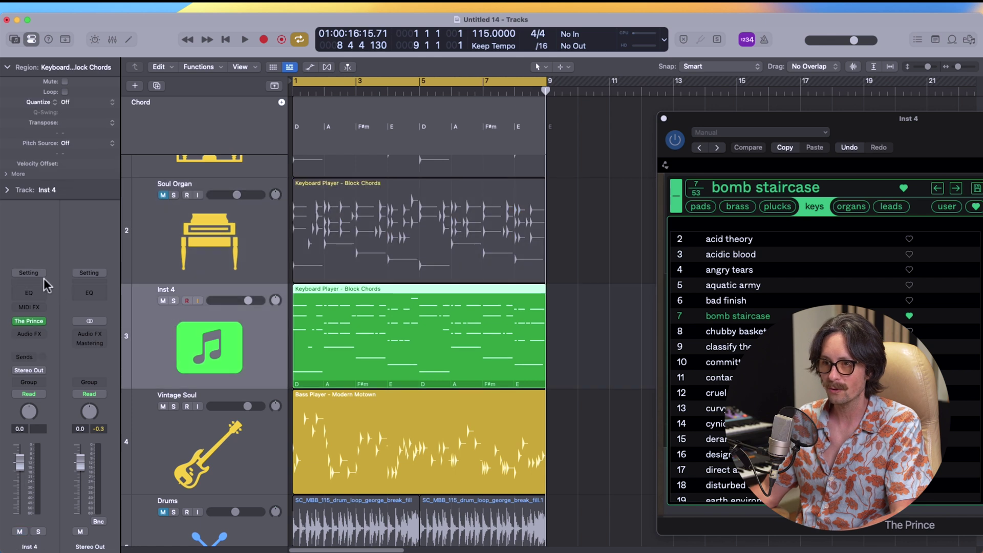
left_click_drag(862, 125, 505, 94)
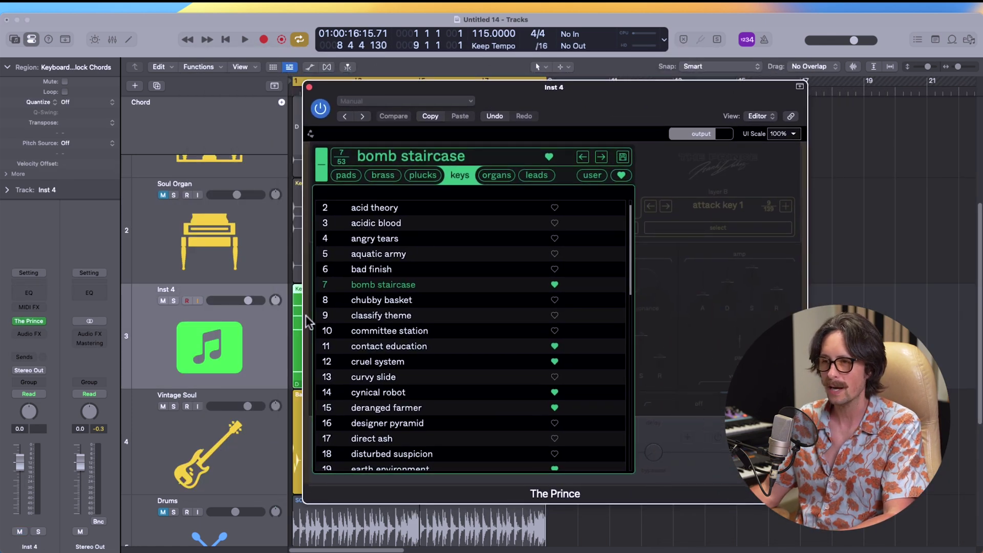
While the song plays, set Inst 4 to -7.4 dB and load The Prince's deranged farmer preset.
key("space")
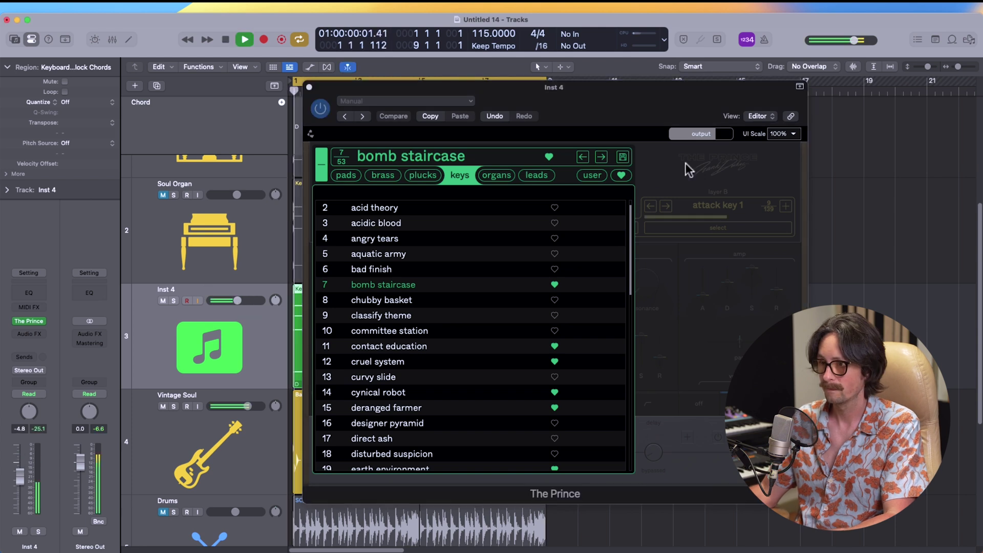
left_click_drag(248, 301, 233, 301)
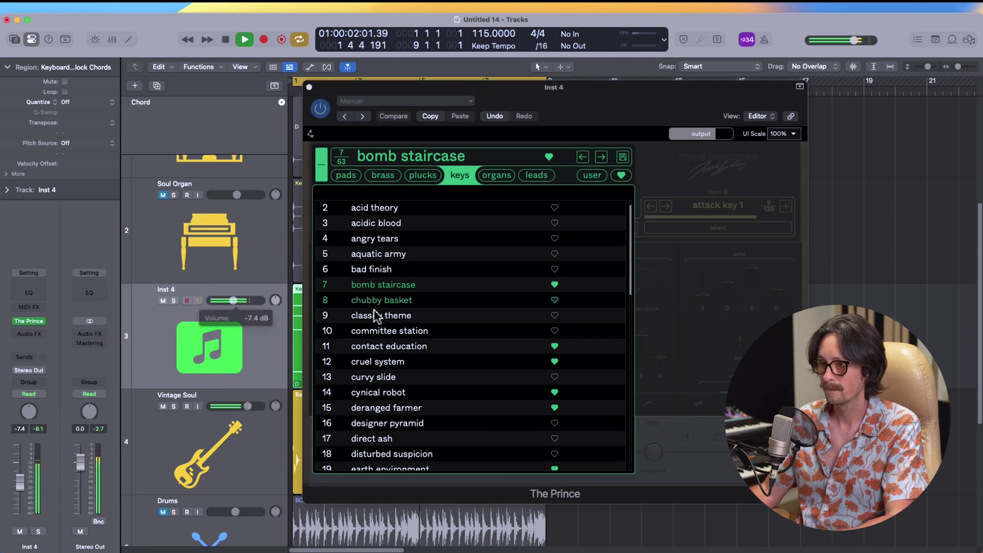
left_click(416, 346)
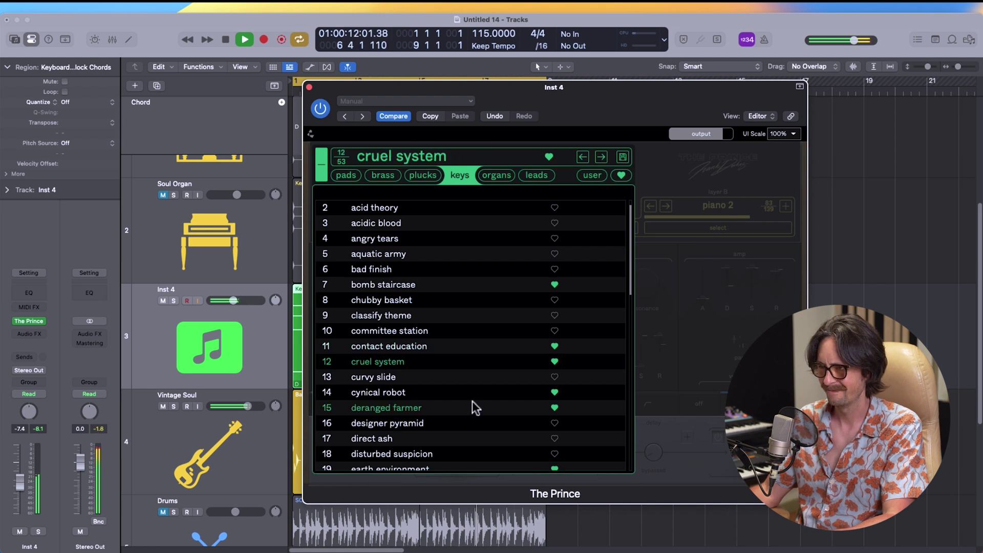
left_click(402, 393)
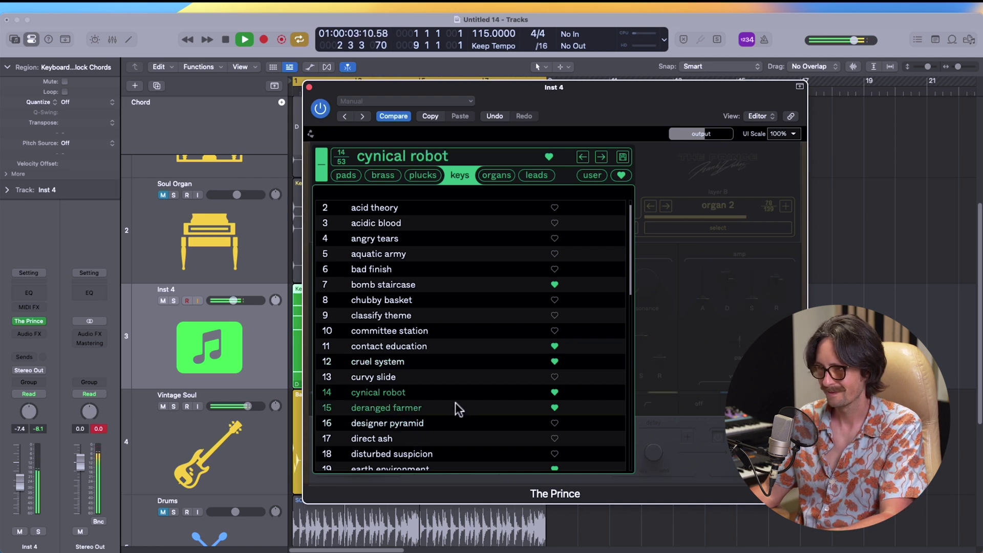
left_click(435, 407)
scroll(457, 420, "down", 2)
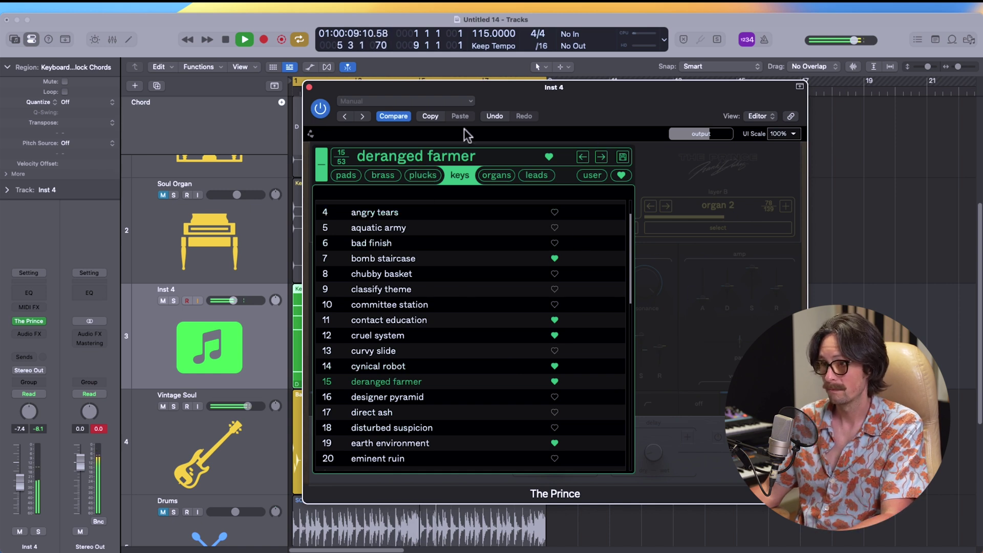
left_click(677, 261)
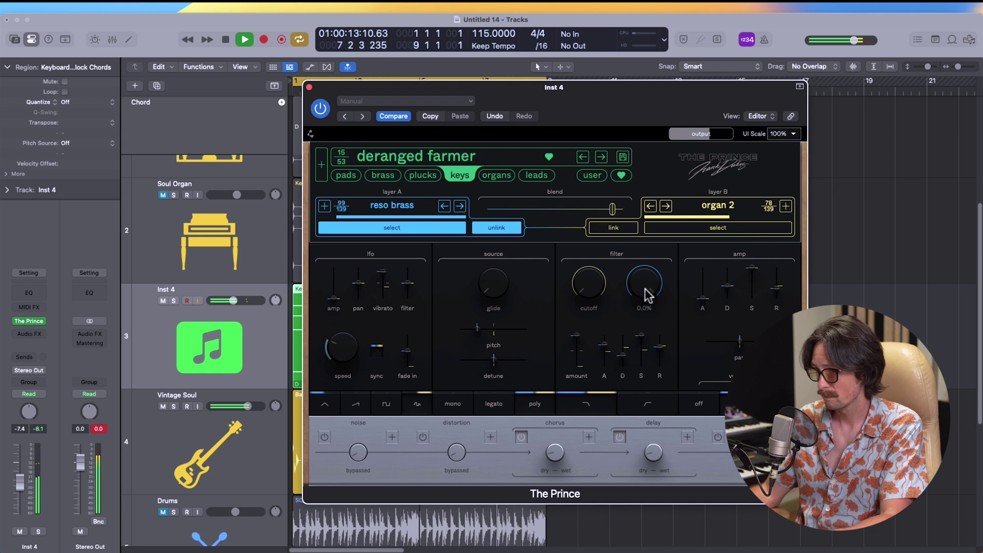
Lower The Prince's resonance and cutoff to 5.7 kHz, and shift the layer blend toward reso brass.
left_click_drag(647, 286, 641, 329)
mouse_move(589, 287)
left_mouse_down()
mouse_move(577, 179)
mouse_move(570, 208)
mouse_move(584, 287)
left_mouse_up()
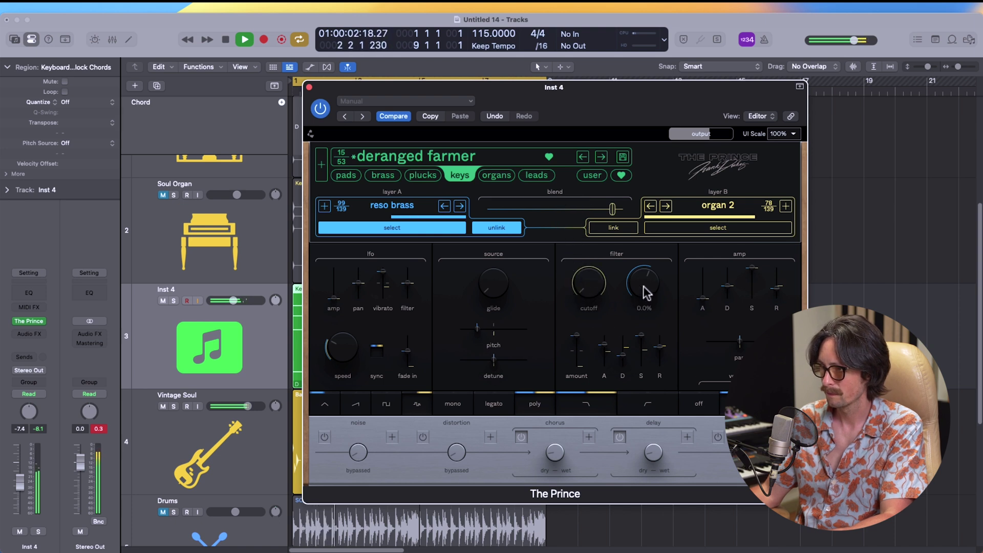
left_click_drag(644, 292, 640, 315)
left_click_drag(610, 213, 539, 221)
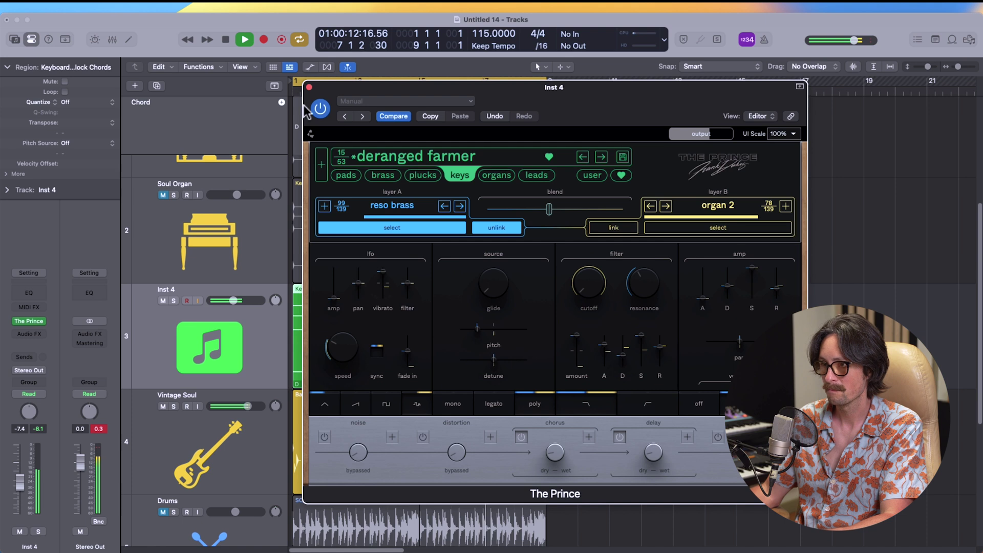
Close The Prince plug-in window.
left_click(309, 88)
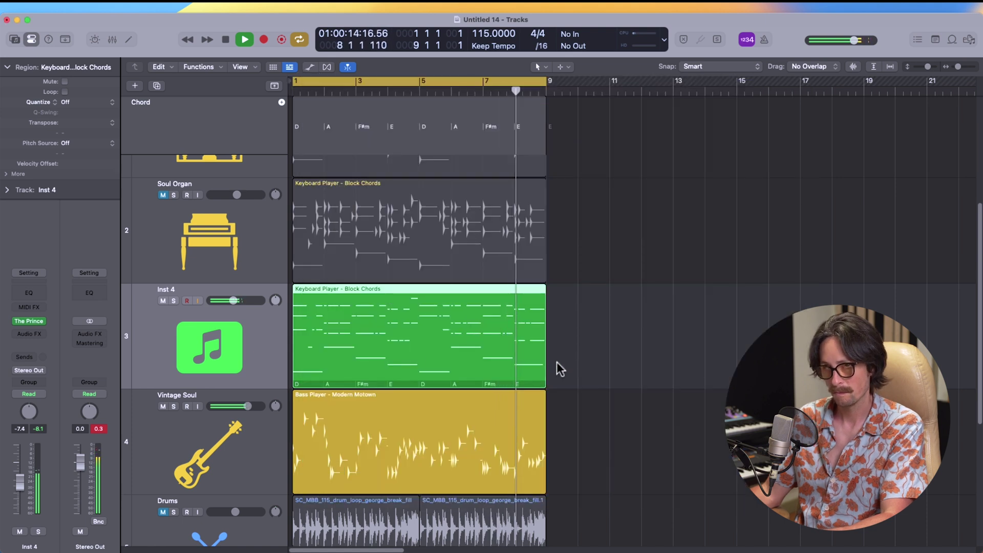